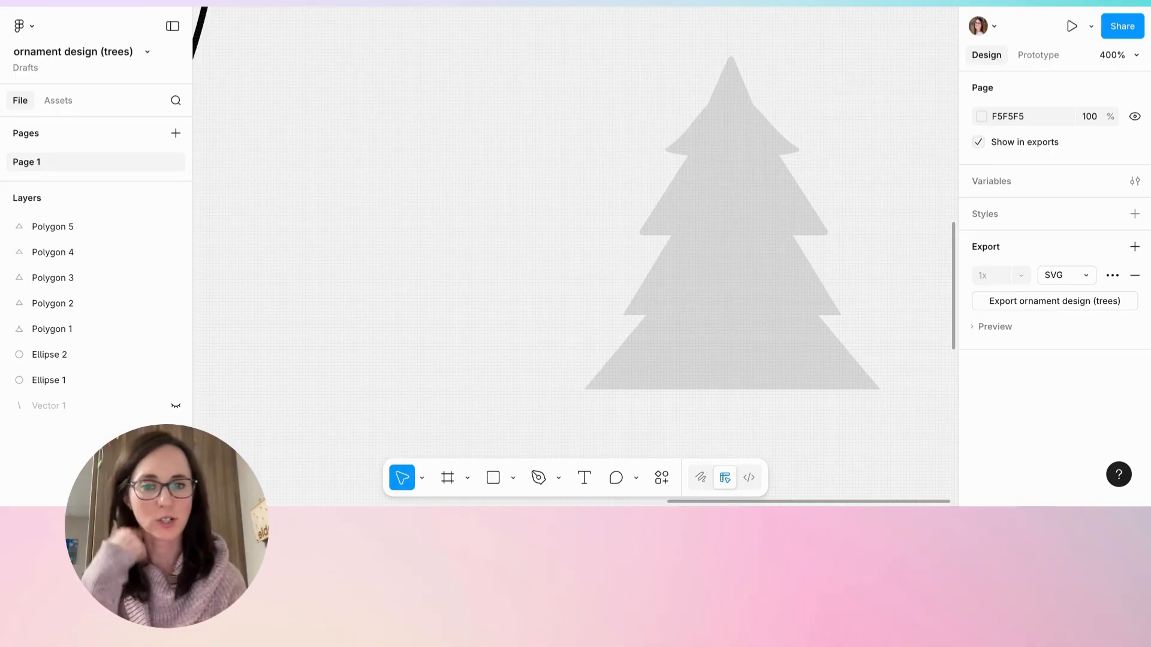
# Draw a triangle about 25 × 25 with the Polygon tool beside the existing tree as the new tree's top
pyautogui.click(513, 478)
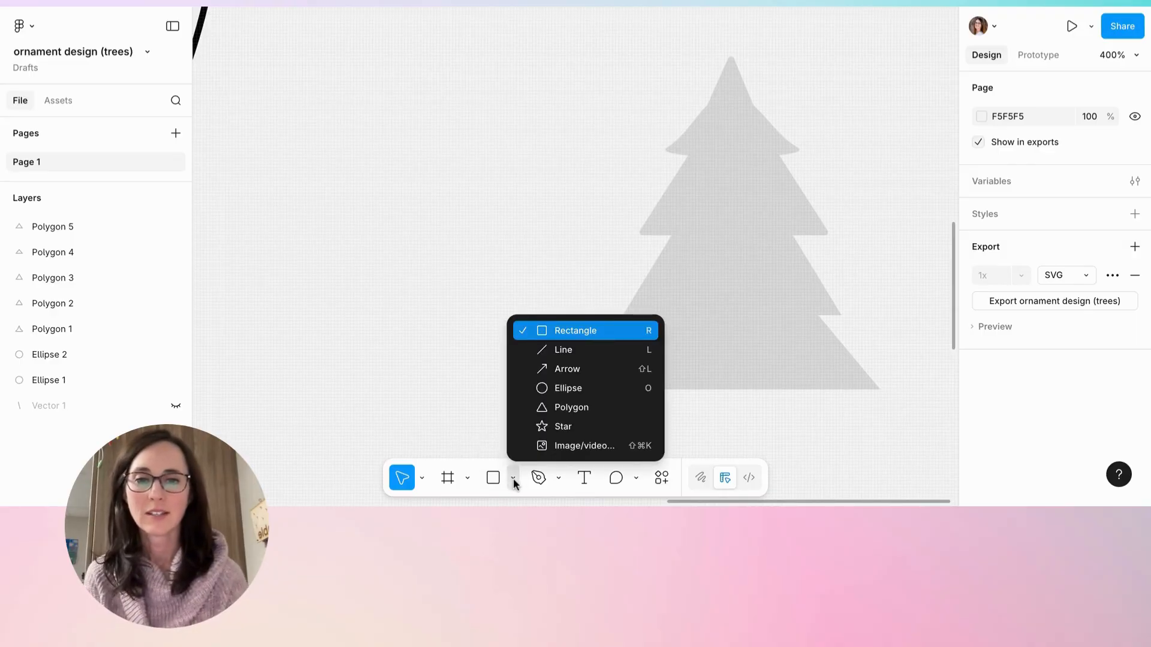
pyautogui.click(523, 410)
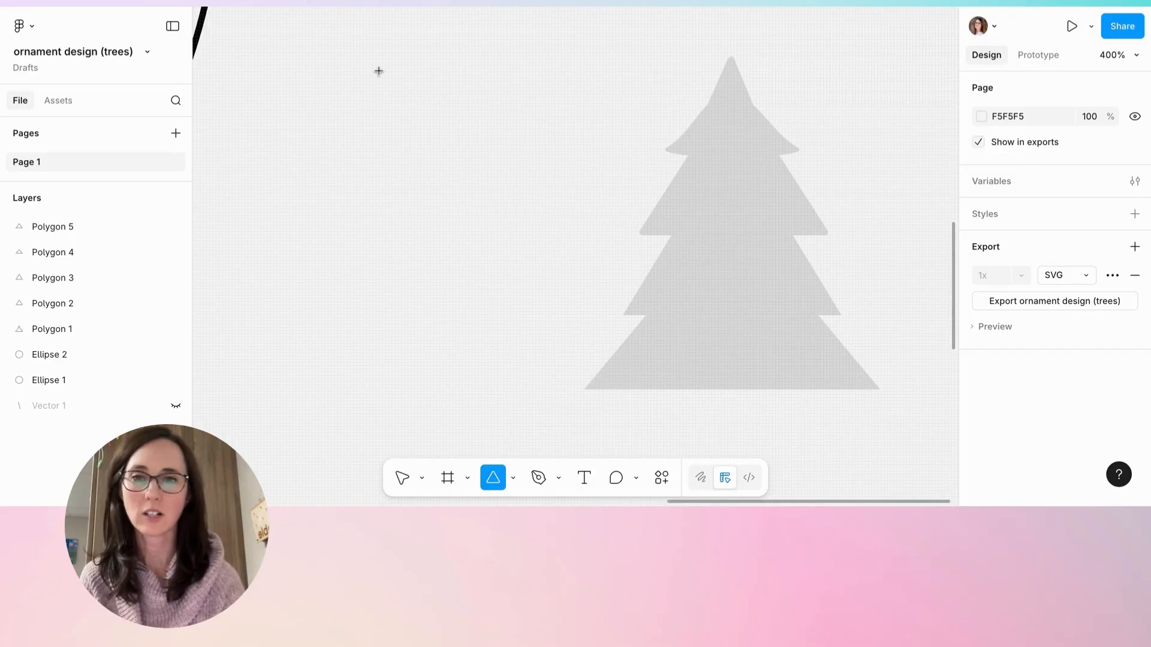
pyautogui.moveTo(384, 70); pyautogui.dragTo(464, 146)
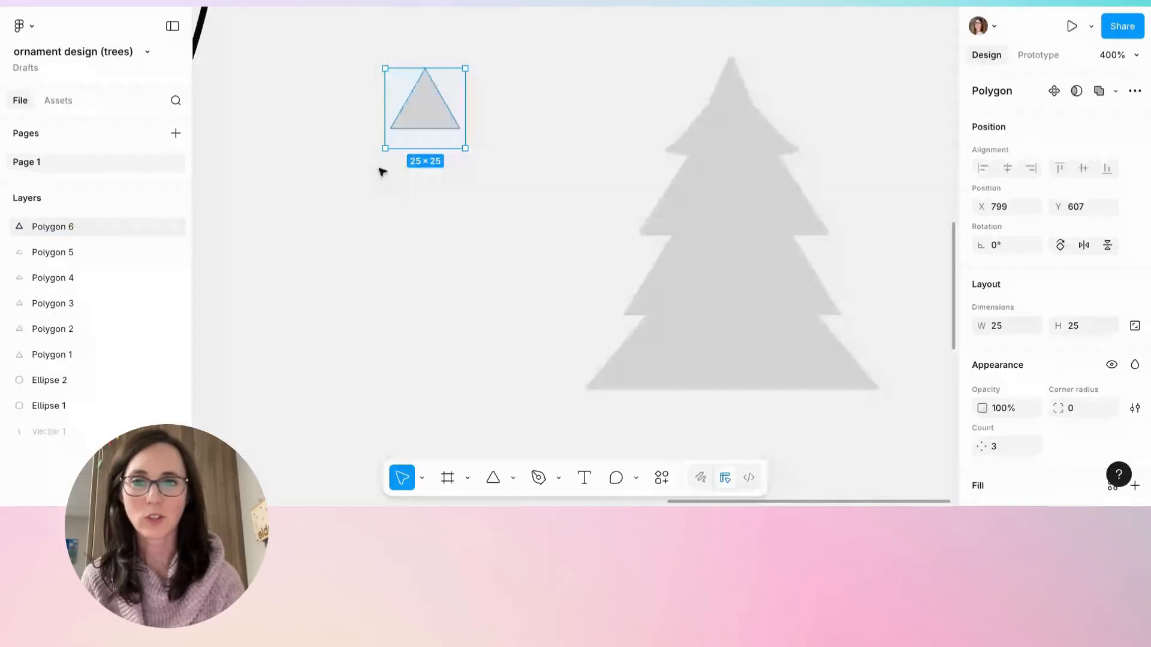
pyautogui.click(329, 155)
# Draw a second triangle about 34 × 28 and position it overlapping the lower part of the top triangle
pyautogui.moveTo(327, 151); pyautogui.dragTo(403, 198)
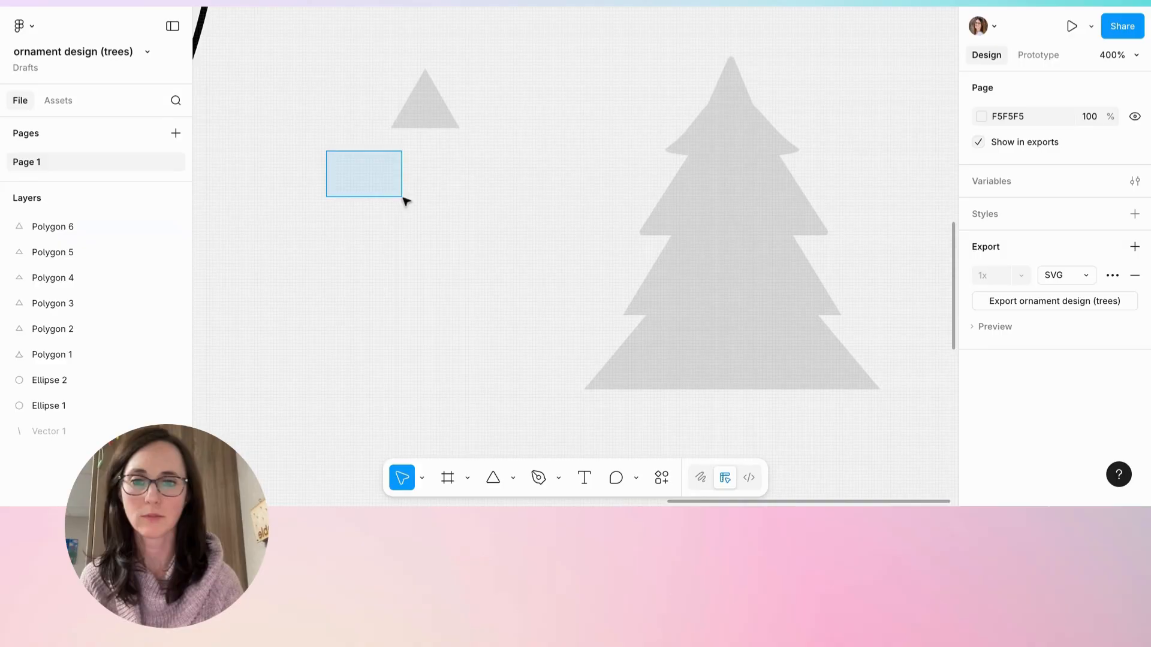
pyautogui.moveTo(403, 201); pyautogui.dragTo(402, 201)
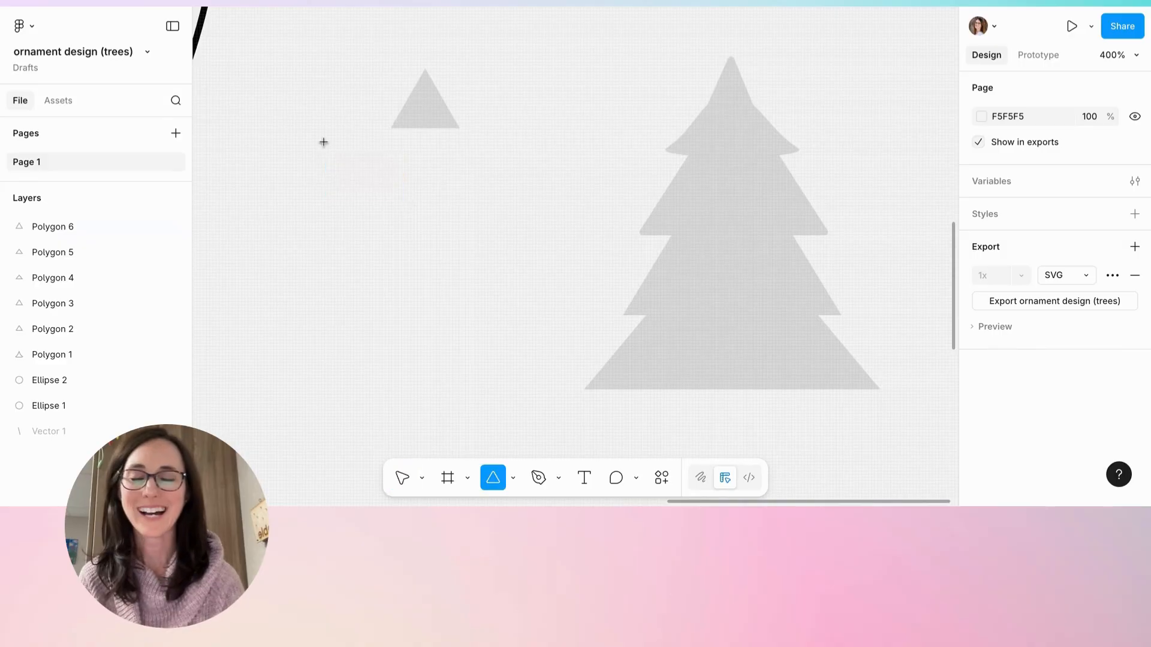
pyautogui.moveTo(324, 142); pyautogui.dragTo(432, 238)
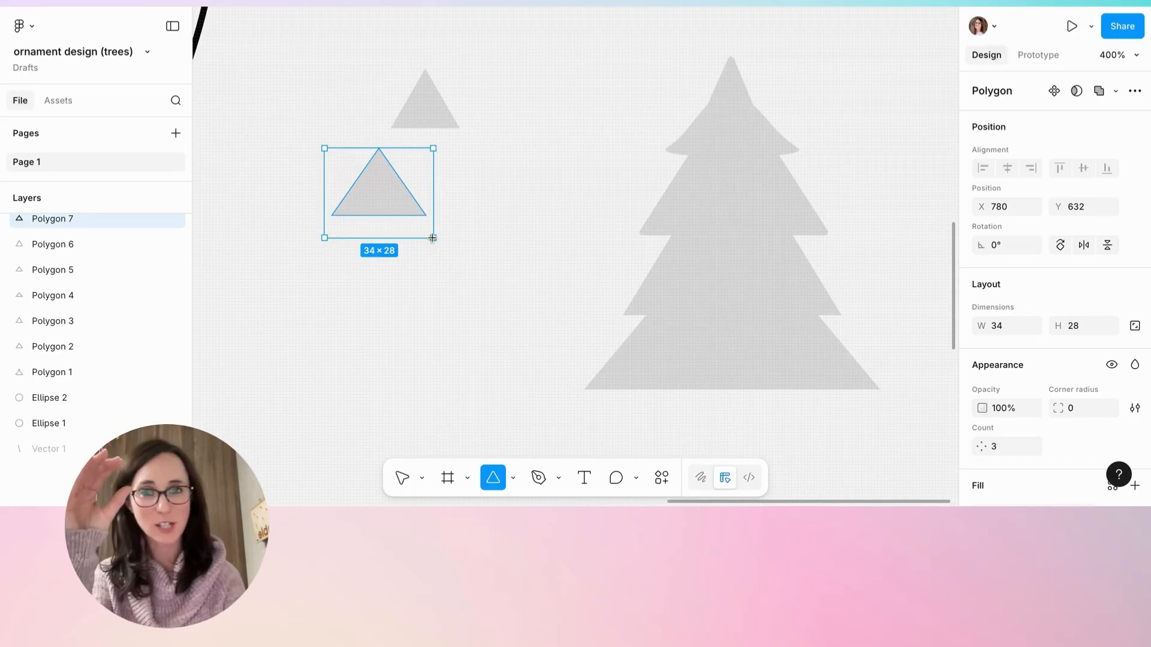
pyautogui.moveTo(433, 238); pyautogui.dragTo(432, 238)
pyautogui.moveTo(392, 202); pyautogui.dragTo(434, 153)
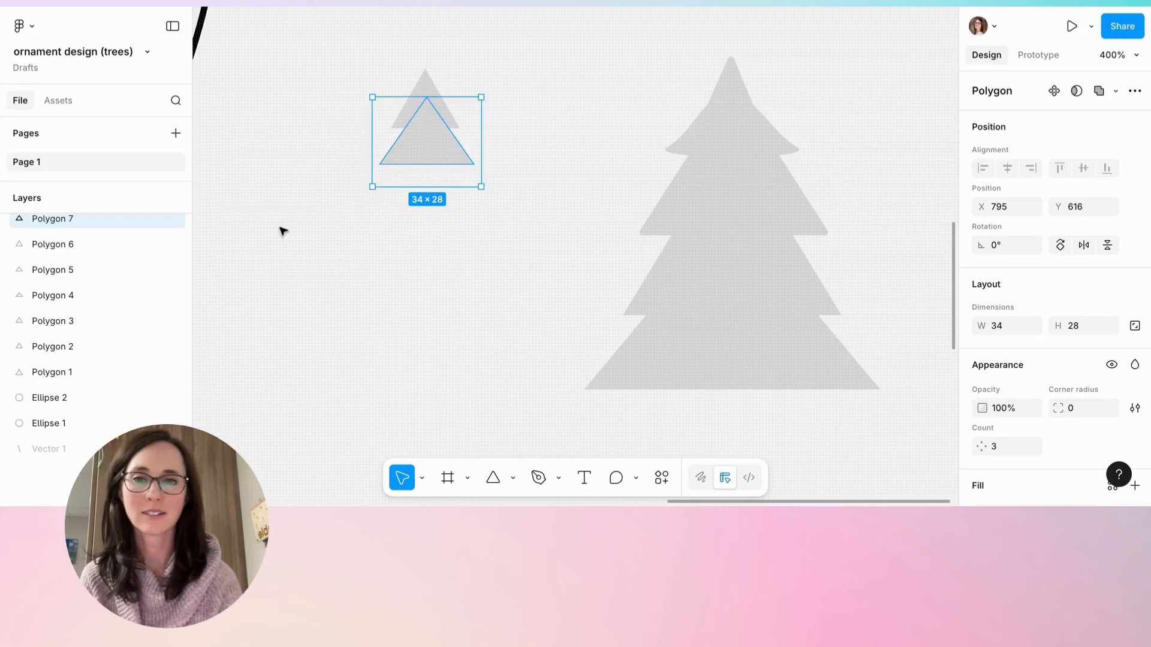
pyautogui.click(282, 230)
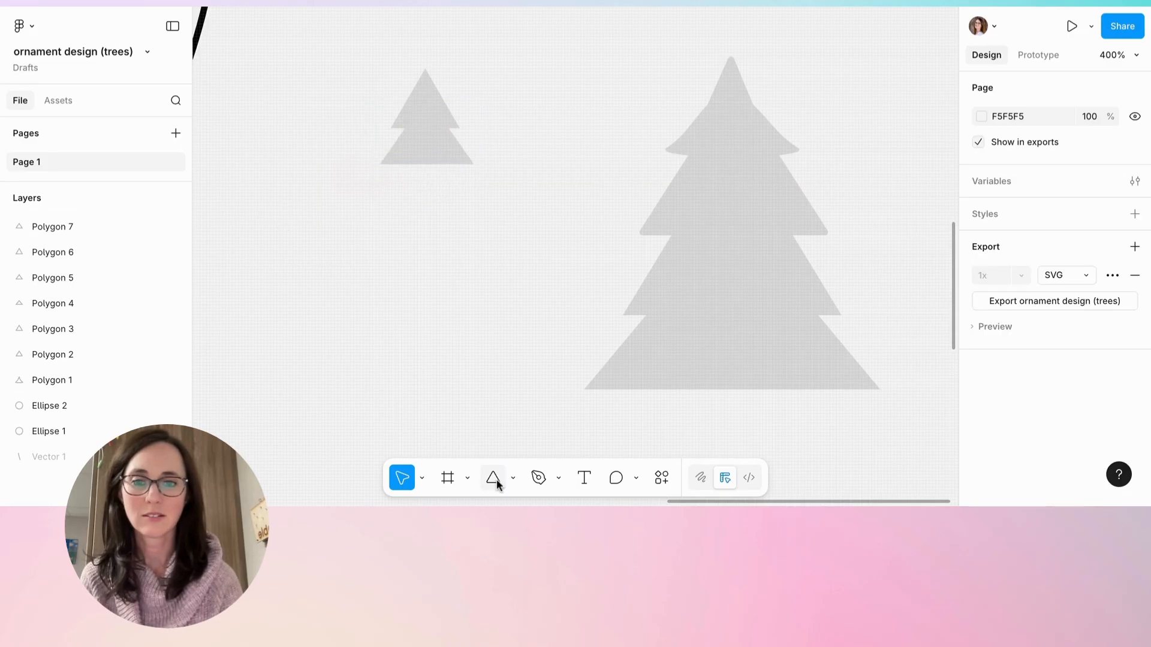
# Draw a third, wider triangle about 55 × 24 and position it overlapping the bottom of the second tier
pyautogui.click(496, 481)
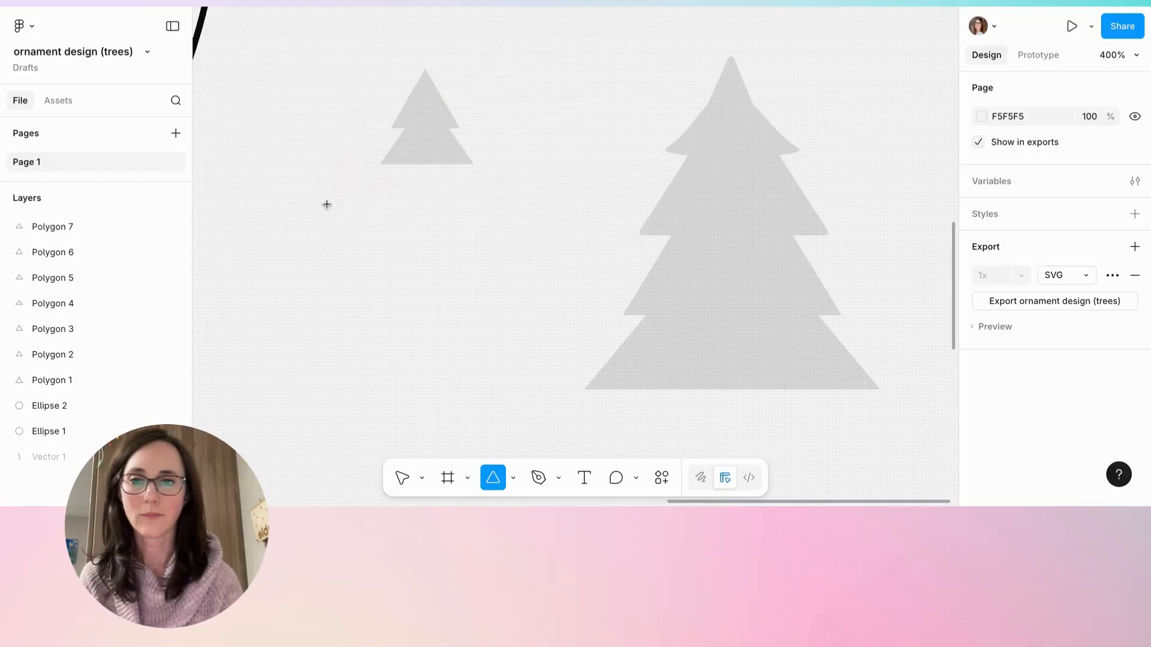
pyautogui.moveTo(324, 199)
pyautogui.mouseDown()
pyautogui.moveTo(459, 308)
pyautogui.moveTo(482, 275)
pyautogui.moveTo(499, 276)
pyautogui.mouseUp()
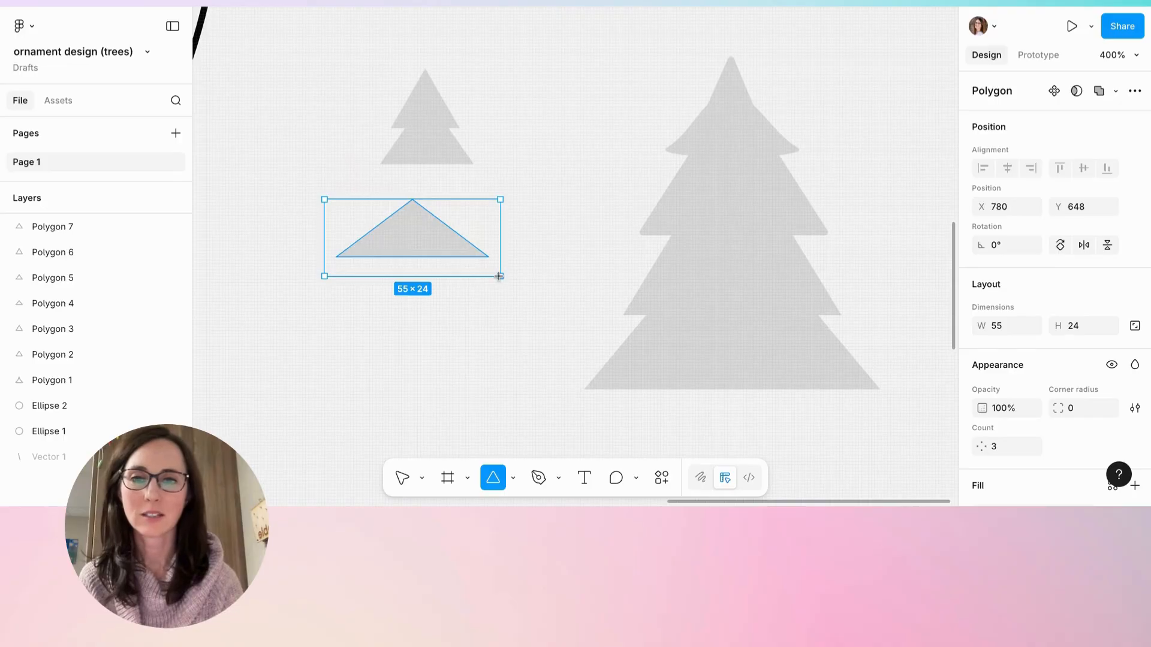
pyautogui.moveTo(499, 276); pyautogui.dragTo(513, 219)
# Draw a fourth triangle about 40 × 32 and centre it under the new tree's third tier
pyautogui.moveTo(299, 246); pyautogui.dragTo(339, 323)
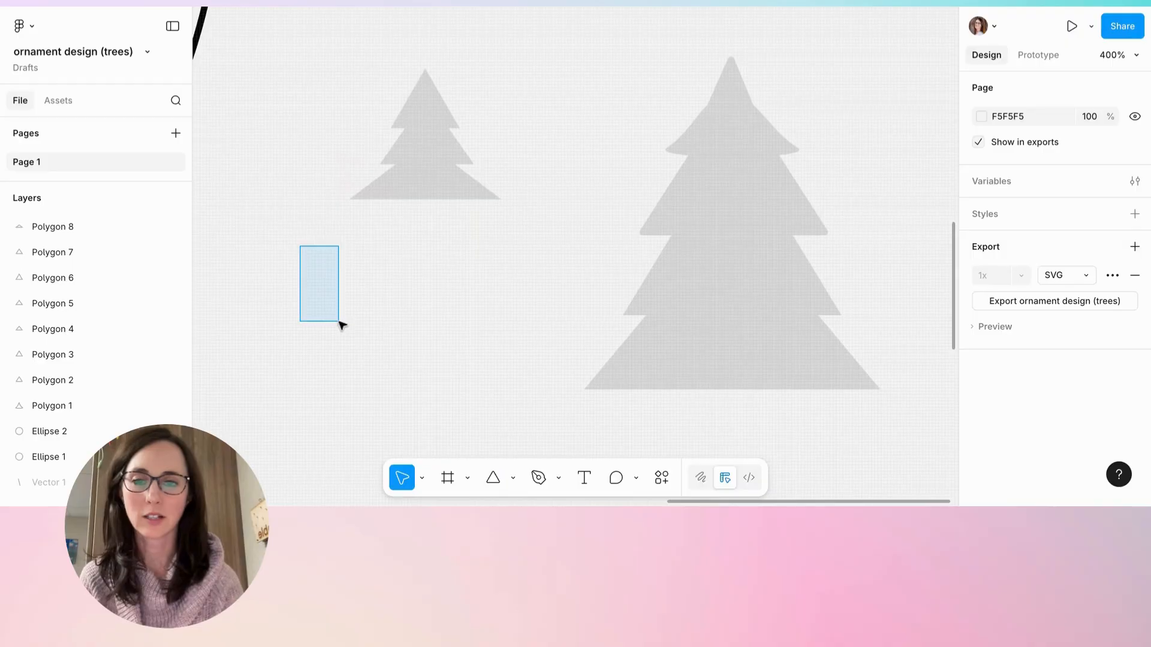
pyautogui.moveTo(305, 237); pyautogui.dragTo(432, 340)
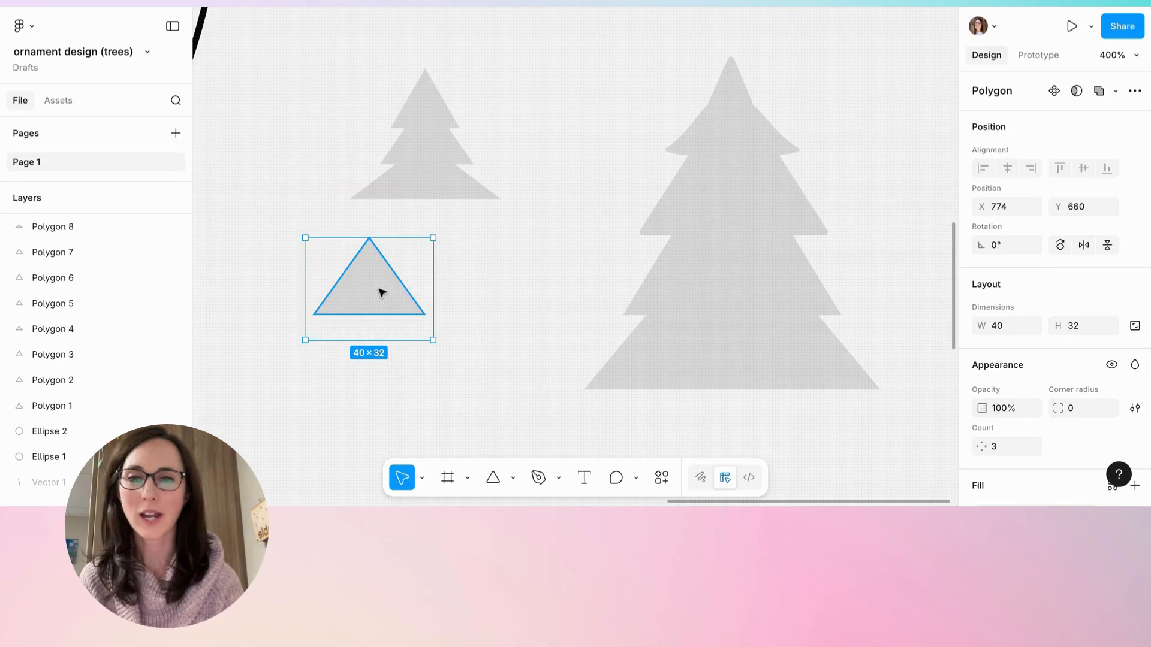
pyautogui.moveTo(382, 292); pyautogui.dragTo(443, 220)
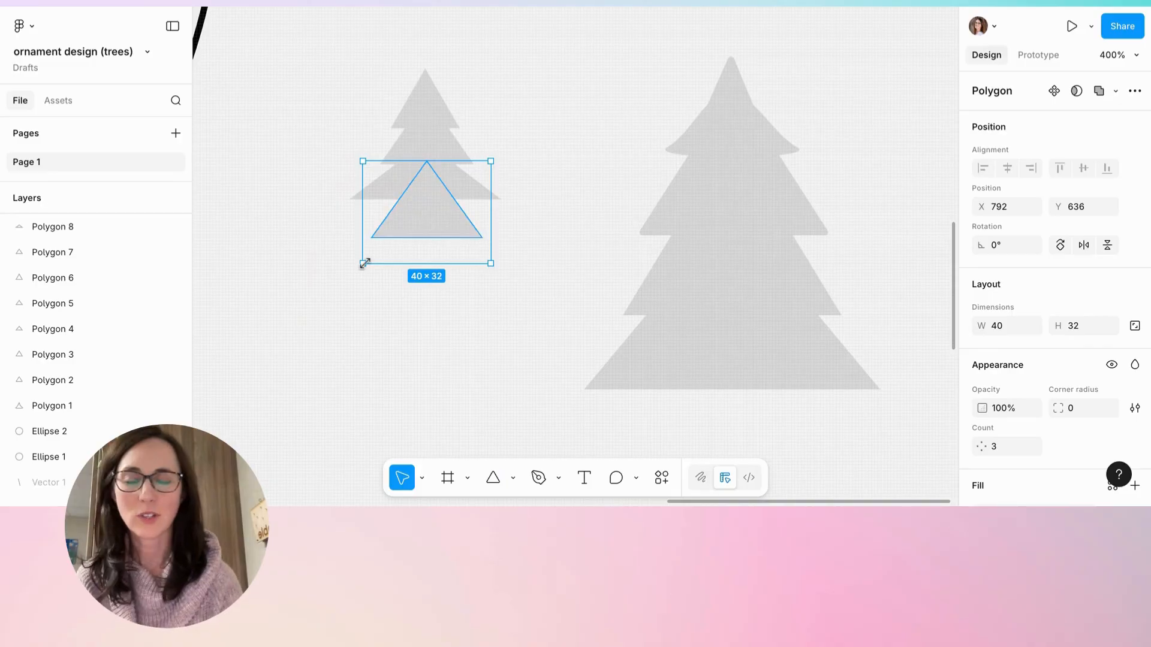
# Widen the fourth triangle on both sides until its base matches the width of the third tier
pyautogui.moveTo(365, 262); pyautogui.dragTo(337, 262)
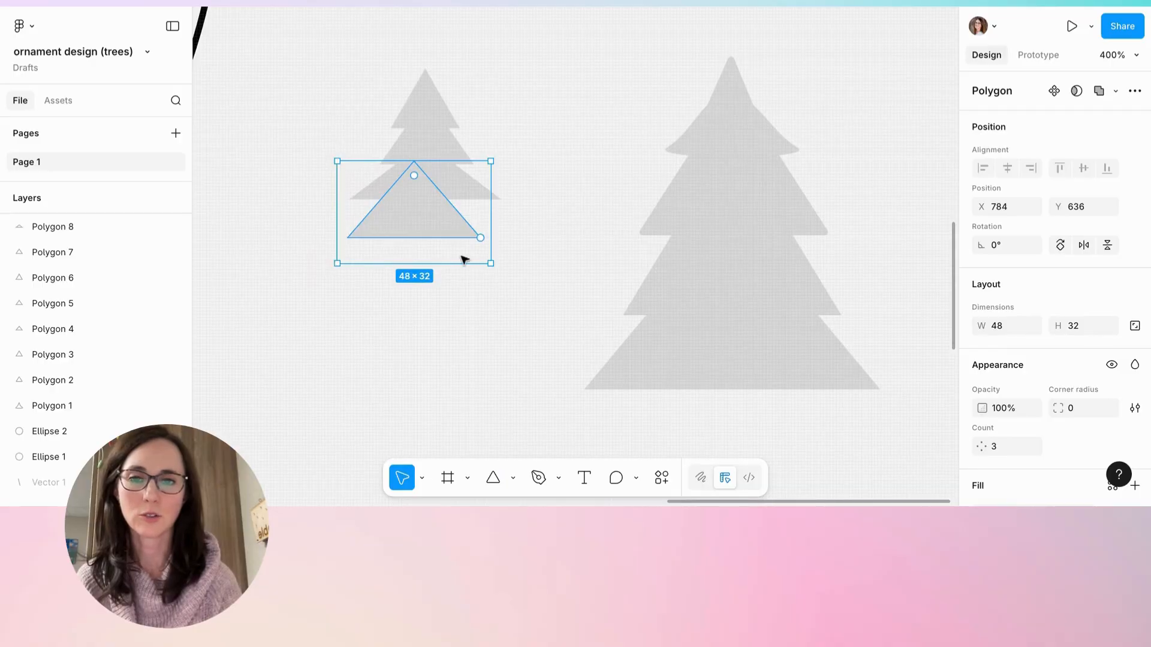
pyautogui.moveTo(491, 264); pyautogui.dragTo(511, 266)
pyautogui.click(382, 336)
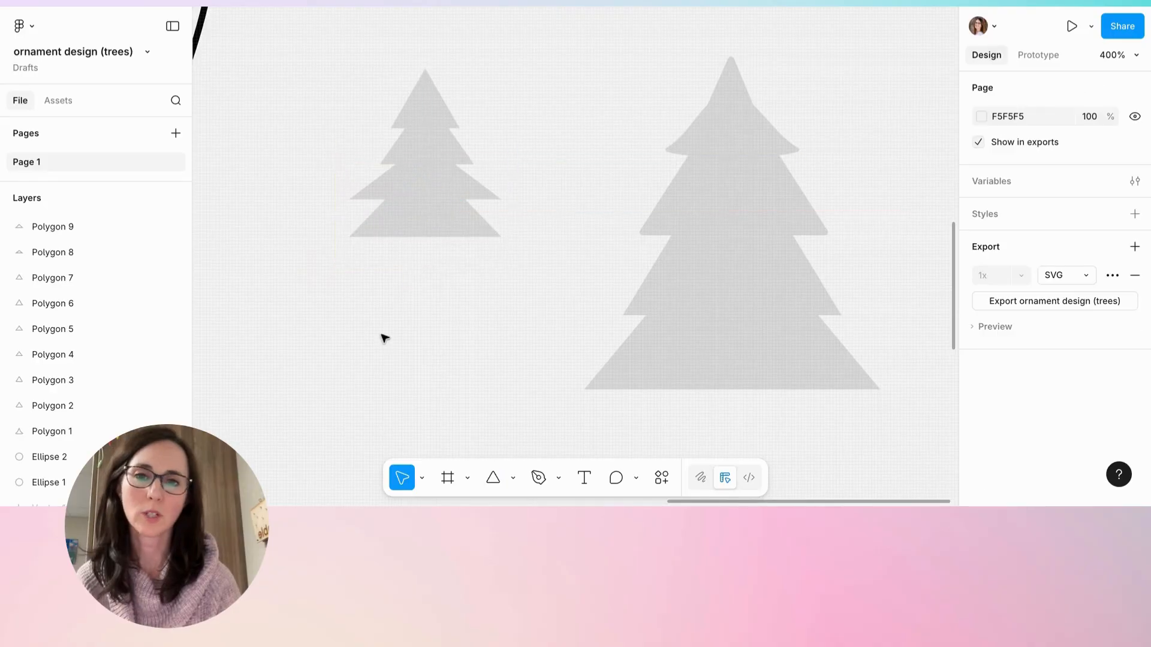
# Draw a fifth triangle about 69 × 31, placing it beneath the fourth tier and enlarging it to form the tree's wide base
pyautogui.click(493, 477)
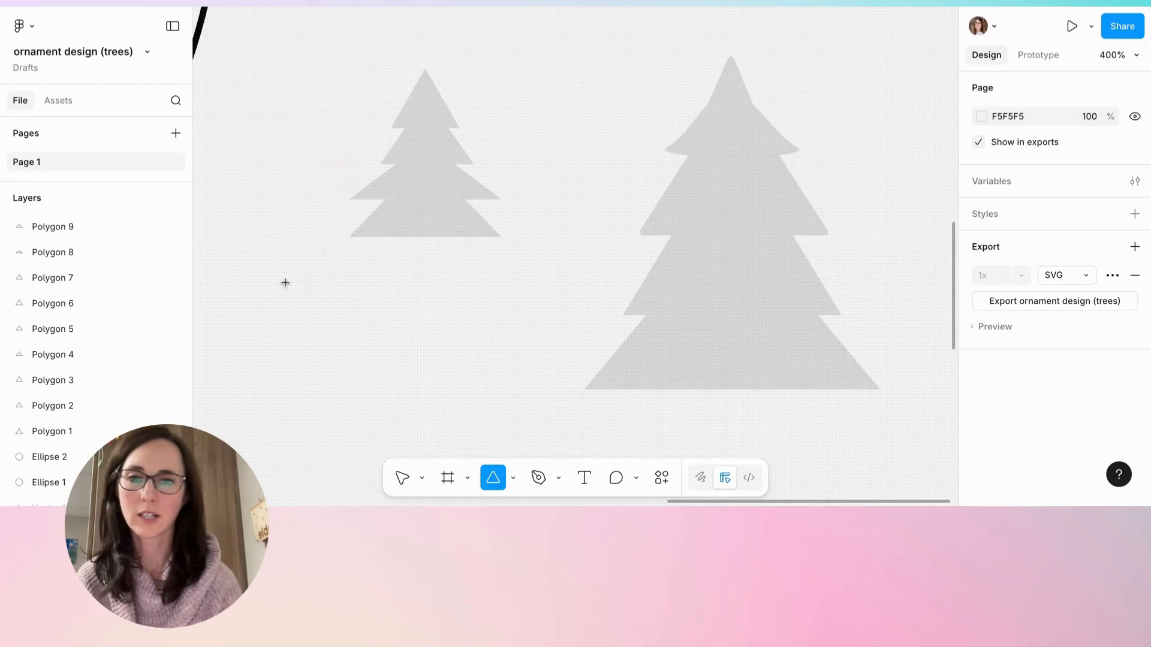
pyautogui.moveTo(286, 286); pyautogui.dragTo(506, 386)
pyautogui.moveTo(397, 342); pyautogui.dragTo(423, 262)
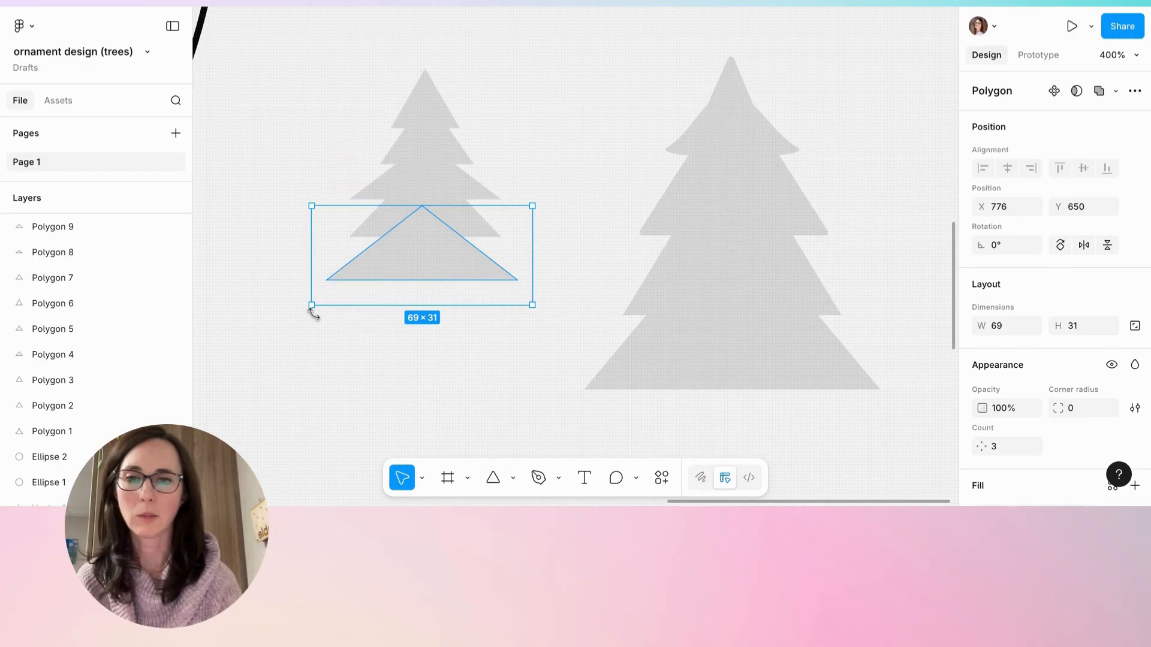
pyautogui.moveTo(313, 313); pyautogui.dragTo(423, 263)
pyautogui.click(323, 368)
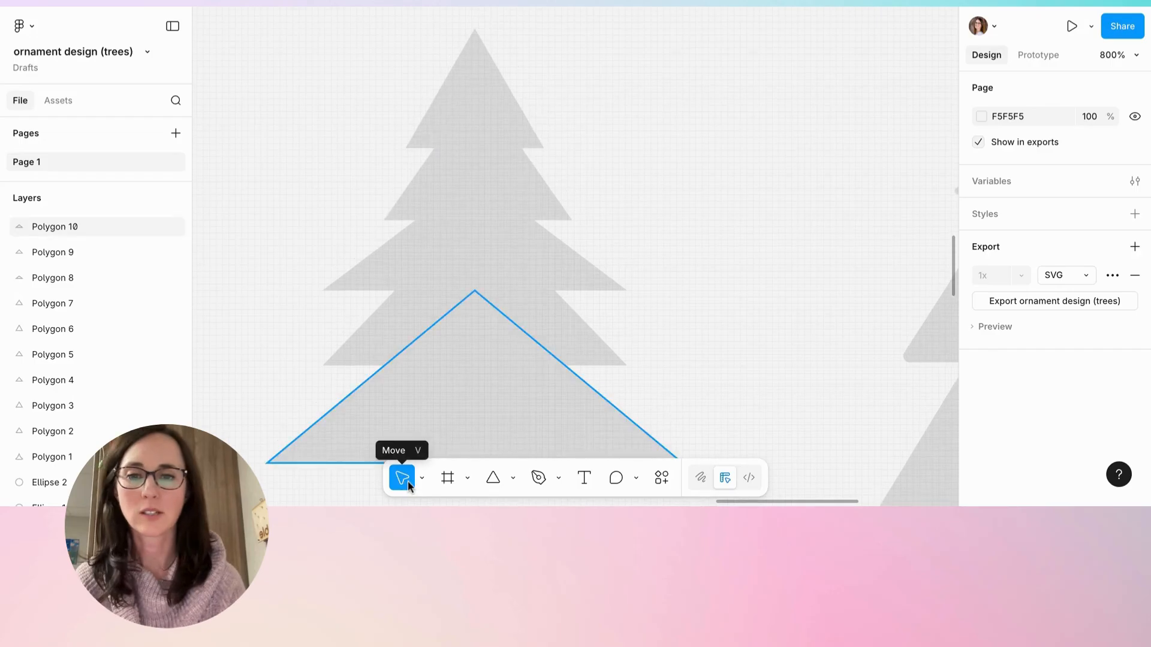
# Try a corner radius of 3 on the new tree's topmost triangle
pyautogui.click(483, 76)
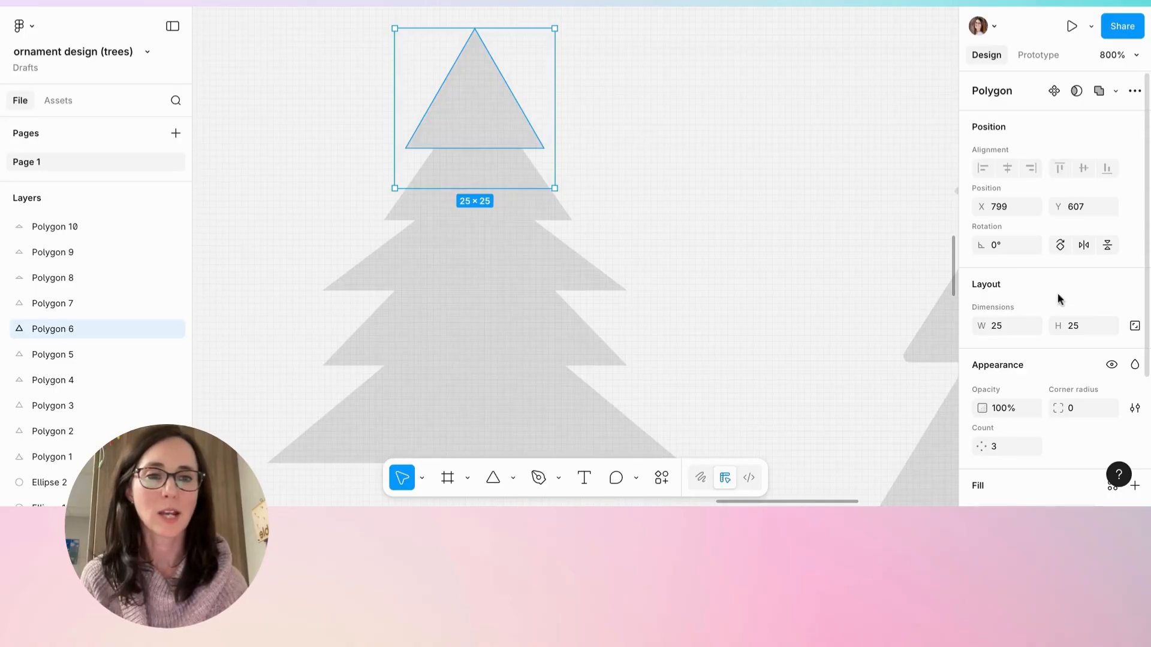
pyautogui.scroll(-3, 1053, 277)
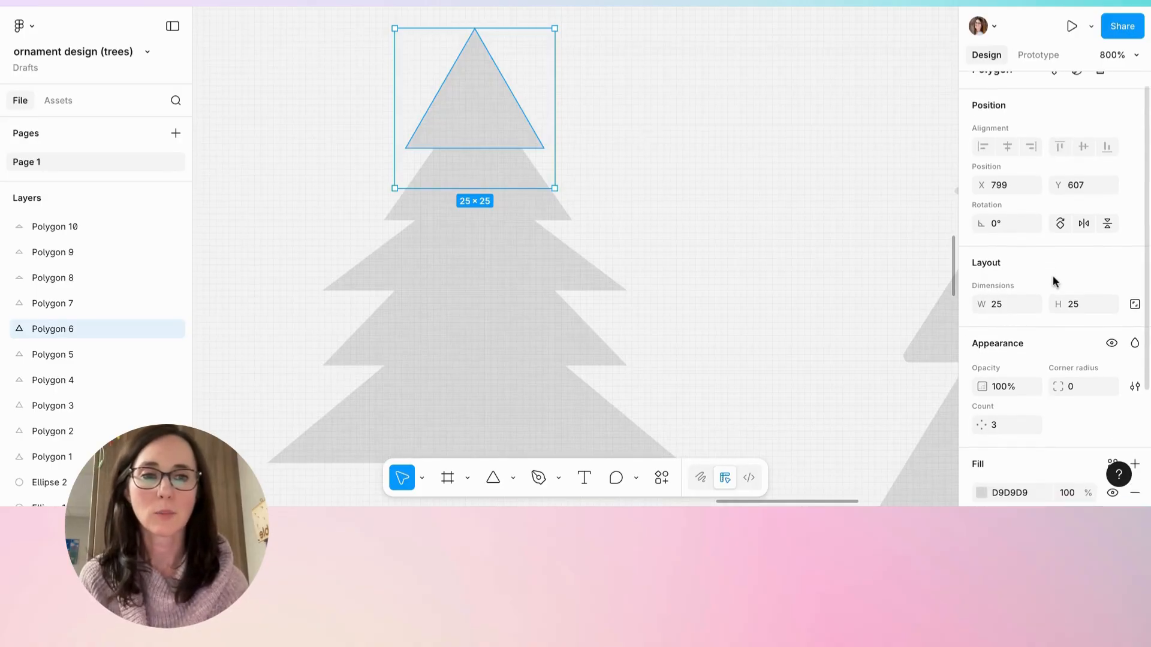
pyautogui.scroll(-2, 1052, 275)
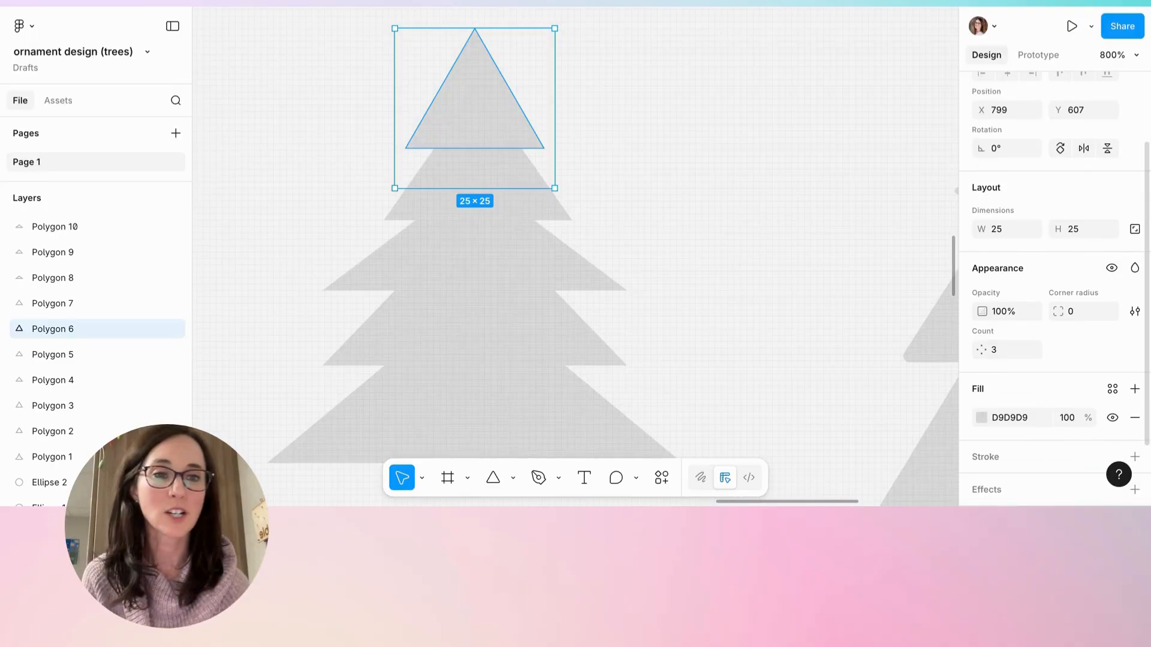
pyautogui.scroll(-2, 1053, 276)
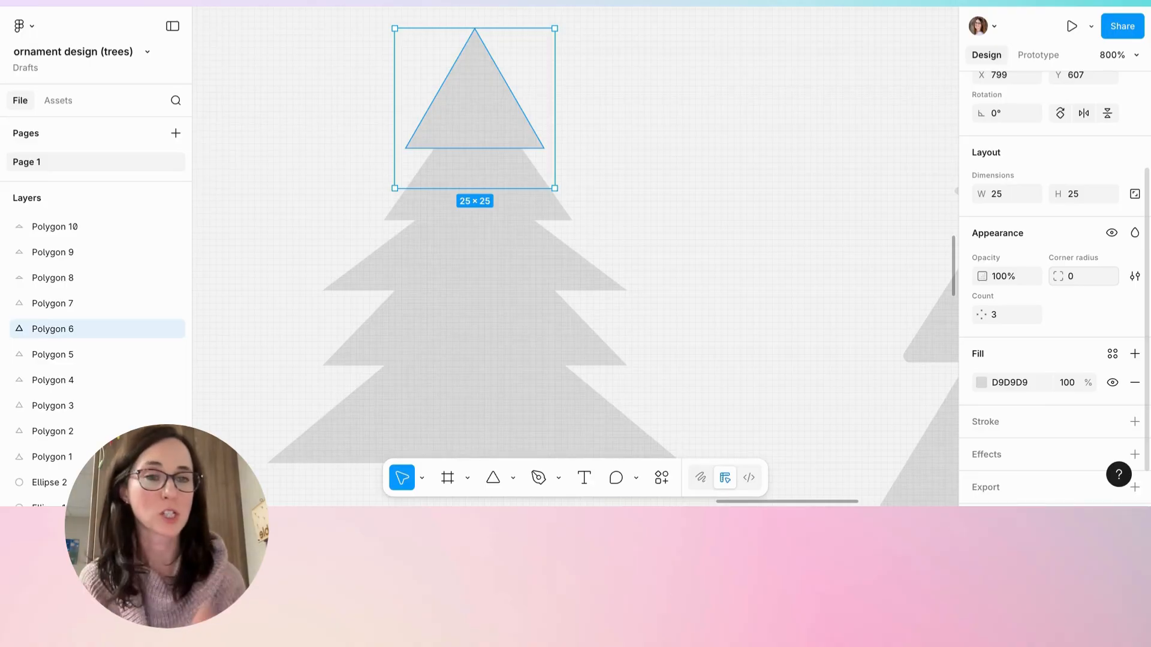
pyautogui.click(1084, 277)
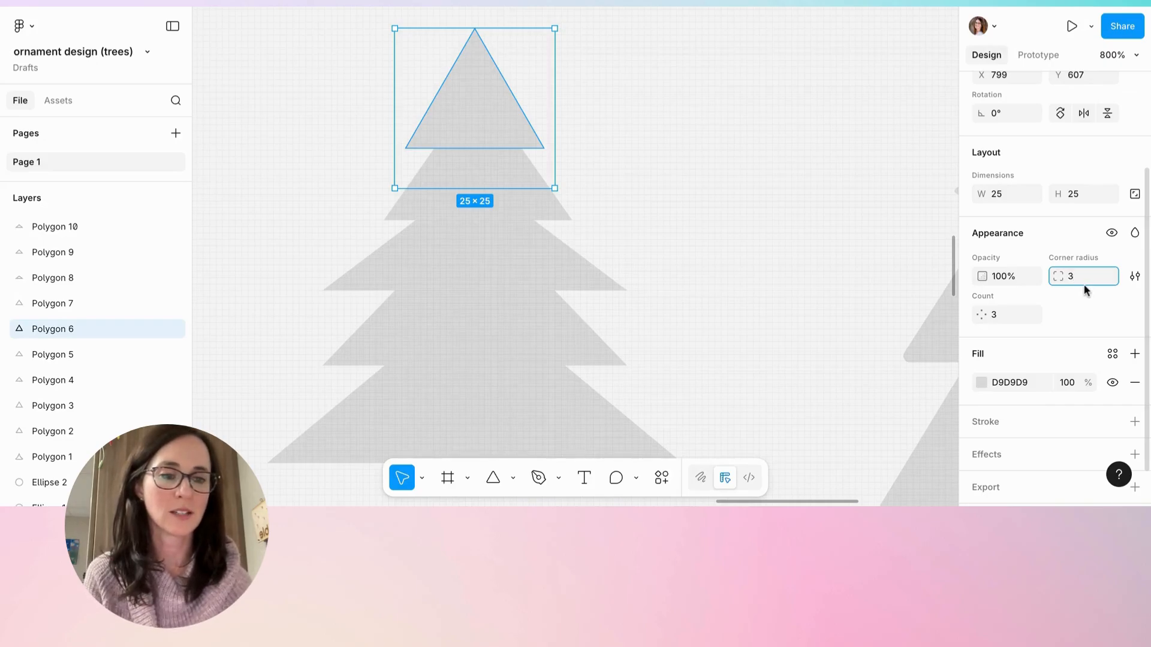
pyautogui.press('Return')
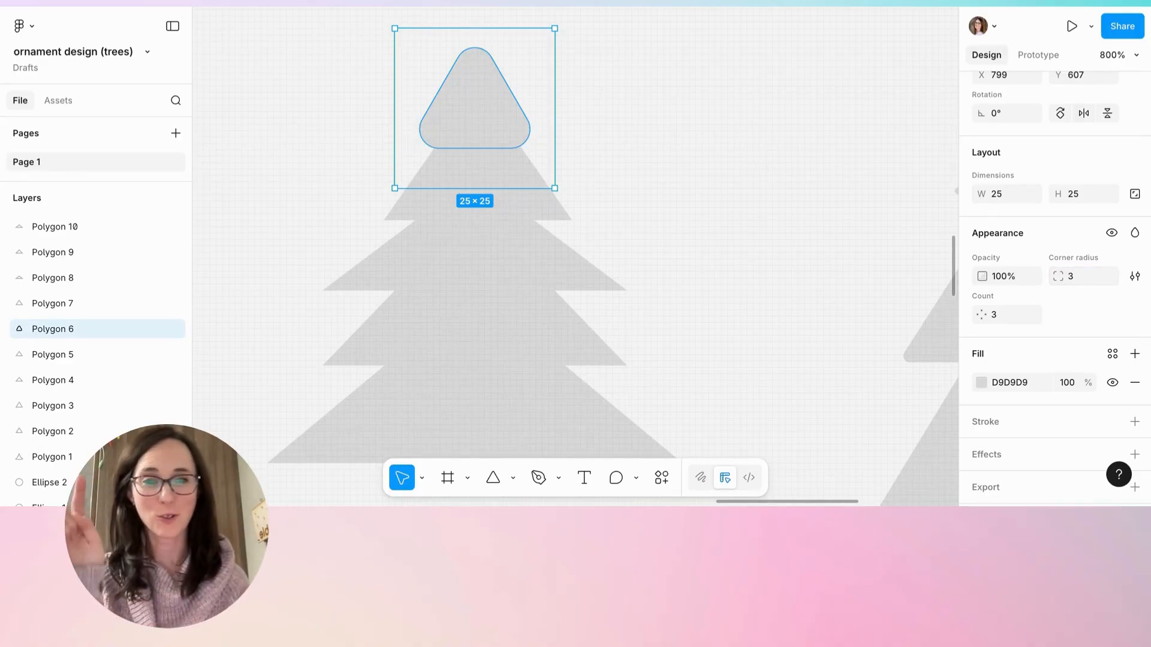
# Try smaller corner radii of 1 and 0.5 on the topmost triangle
pyautogui.click(1070, 279)
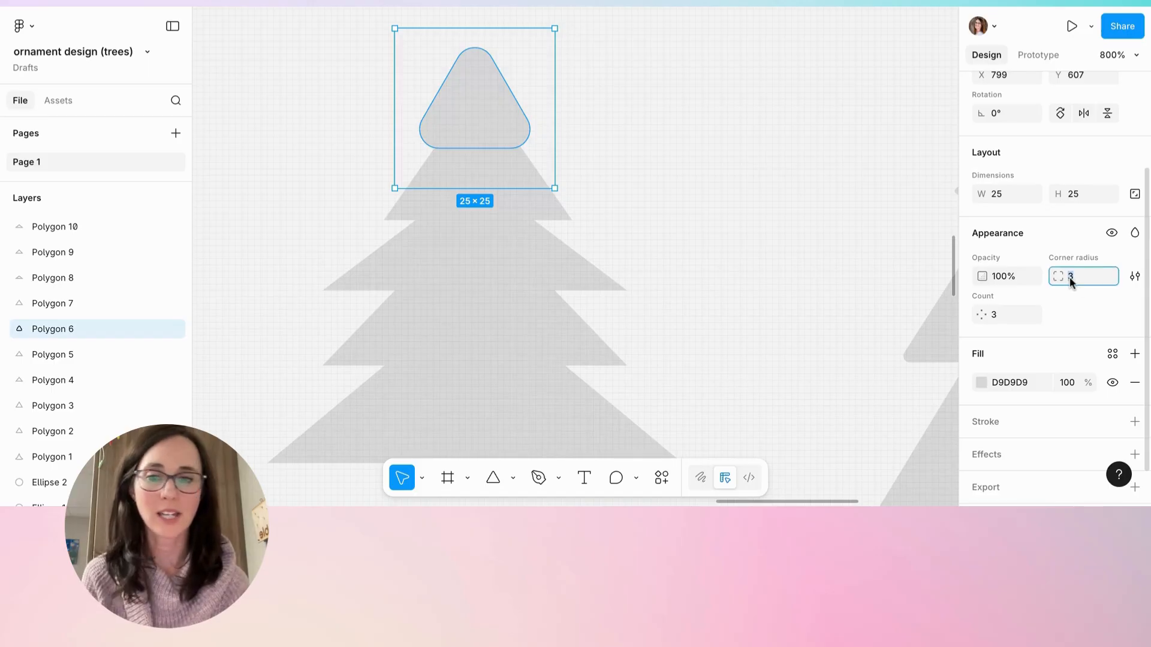
pyautogui.write('1')
pyautogui.press('Return')
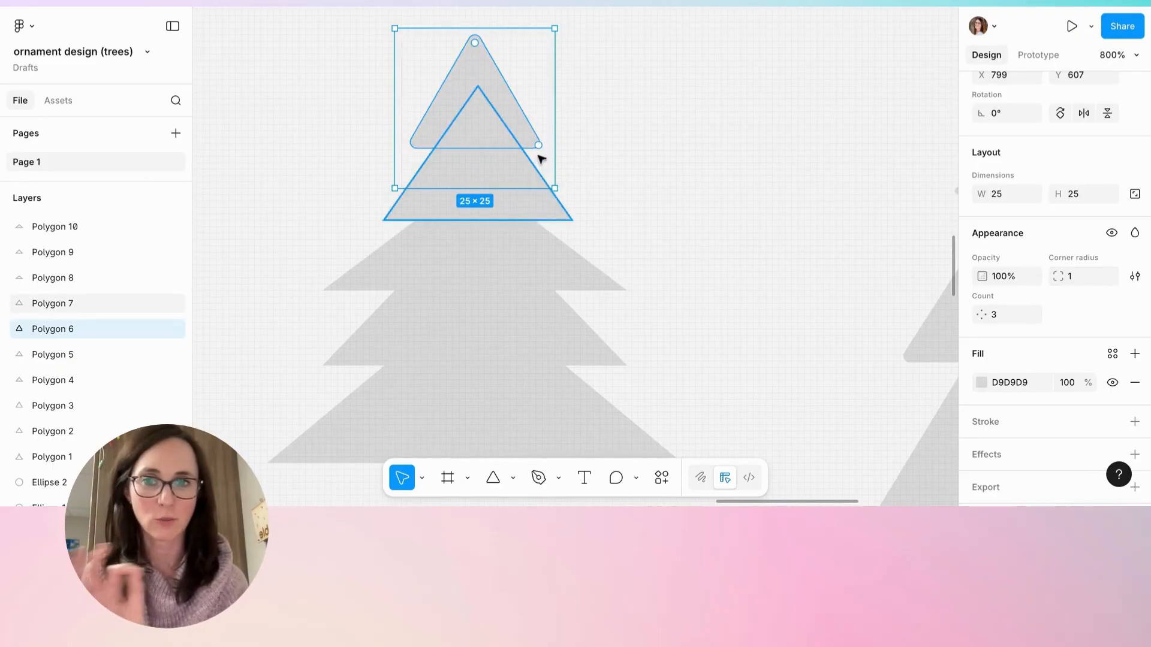
pyautogui.click(1069, 277)
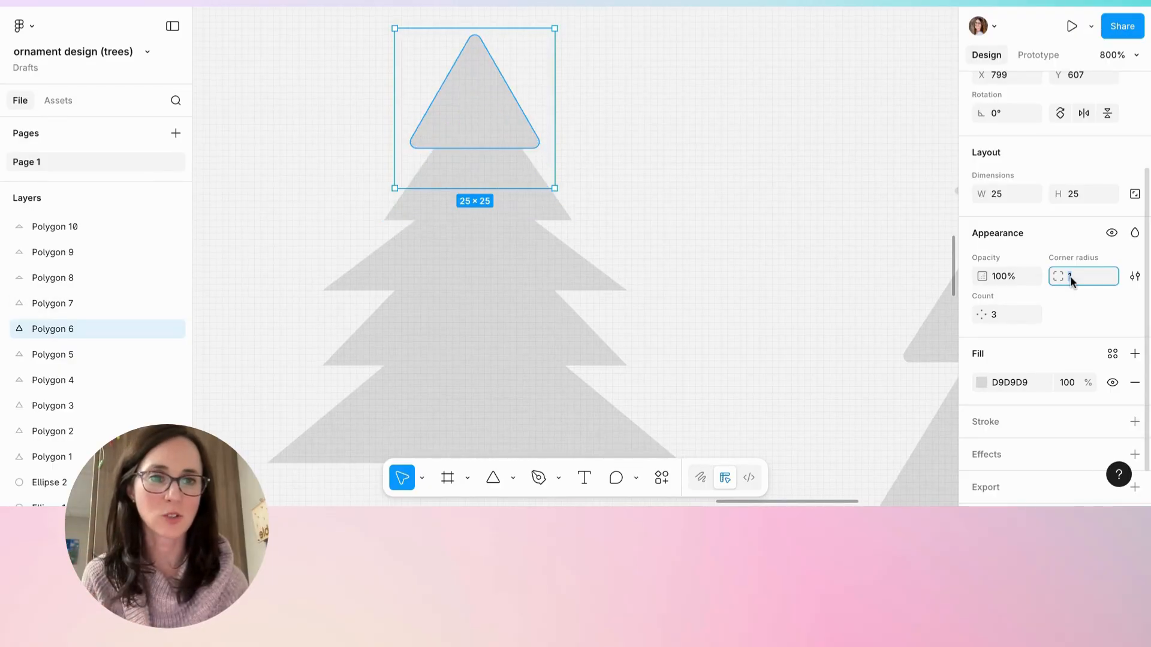
pyautogui.write('0.5')
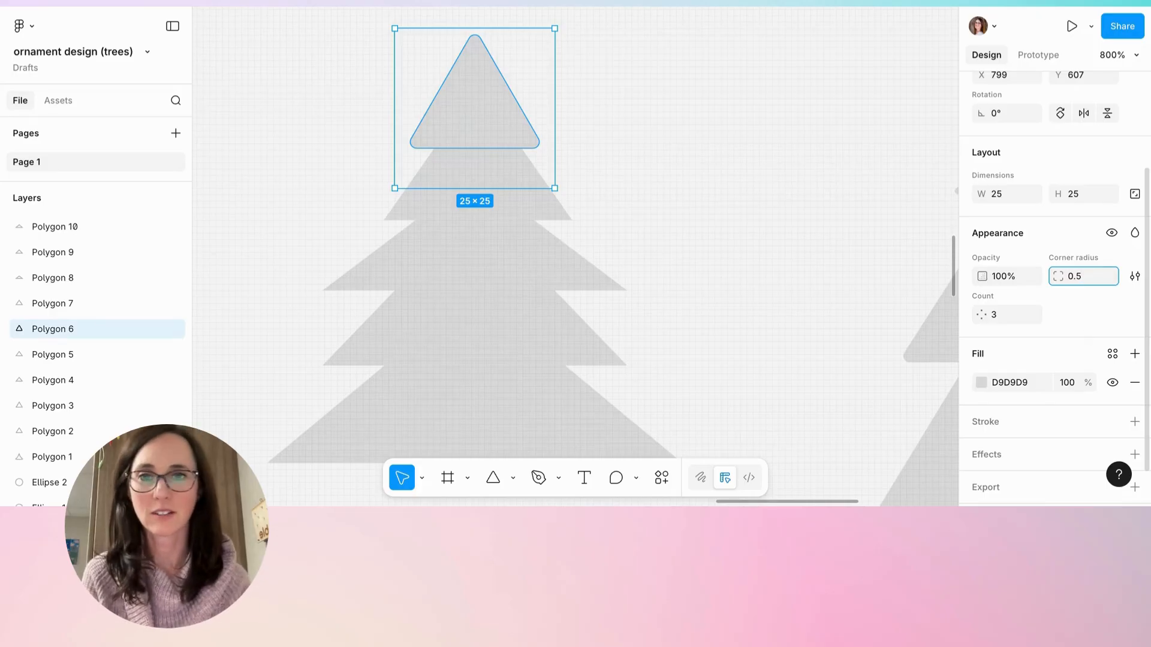
pyautogui.press('Return')
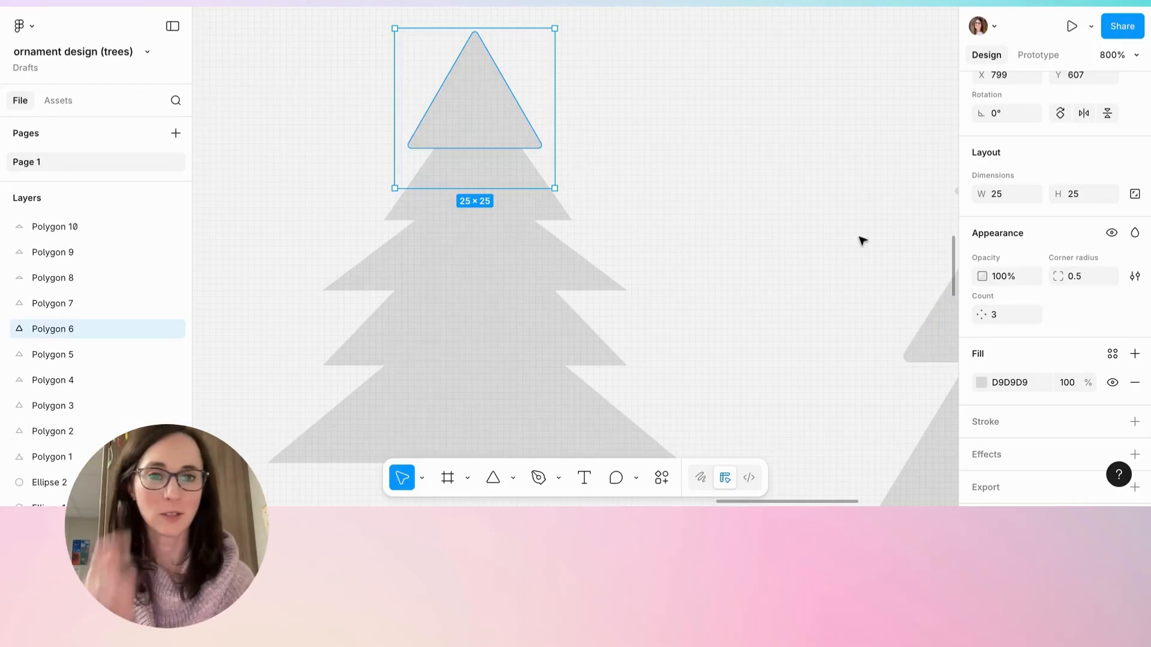
pyautogui.click(759, 199)
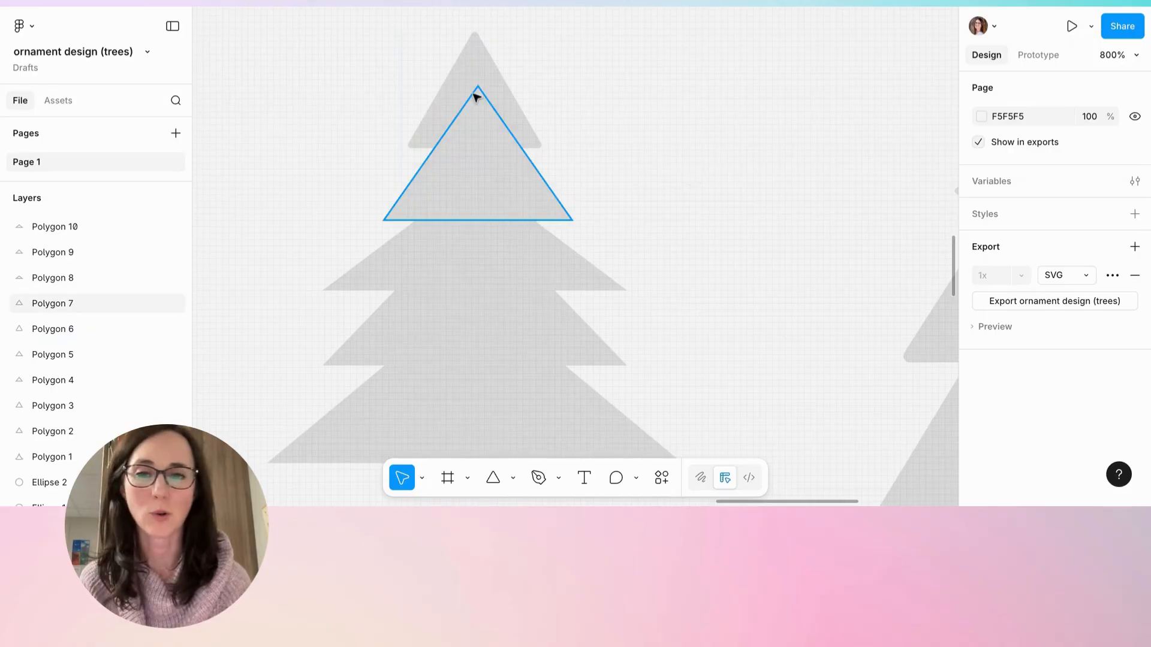
# Set the corner radius of the new tree's topmost triangle to 1
pyautogui.click(500, 99)
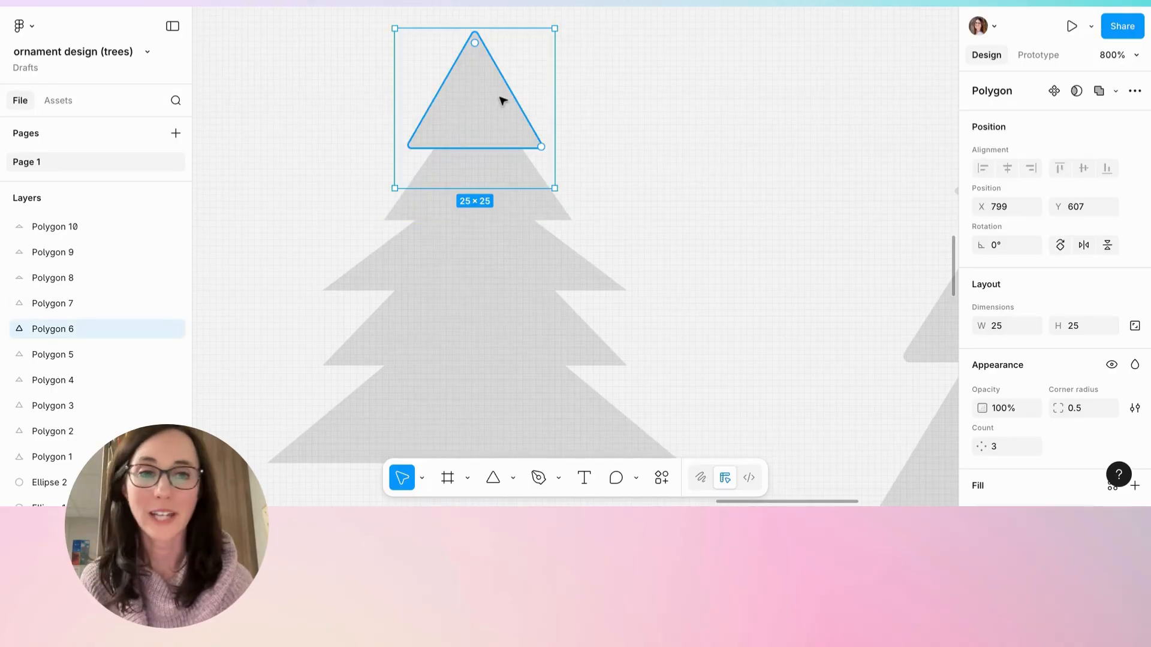
pyautogui.scroll(-2, 1074, 354)
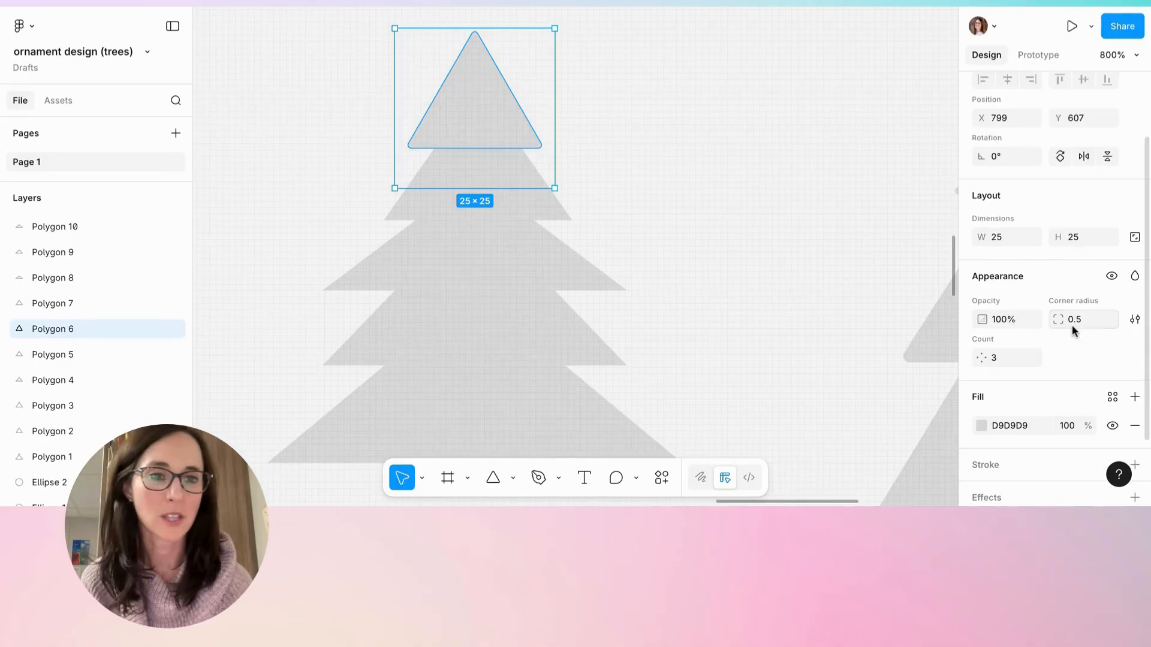
pyautogui.click(1073, 319)
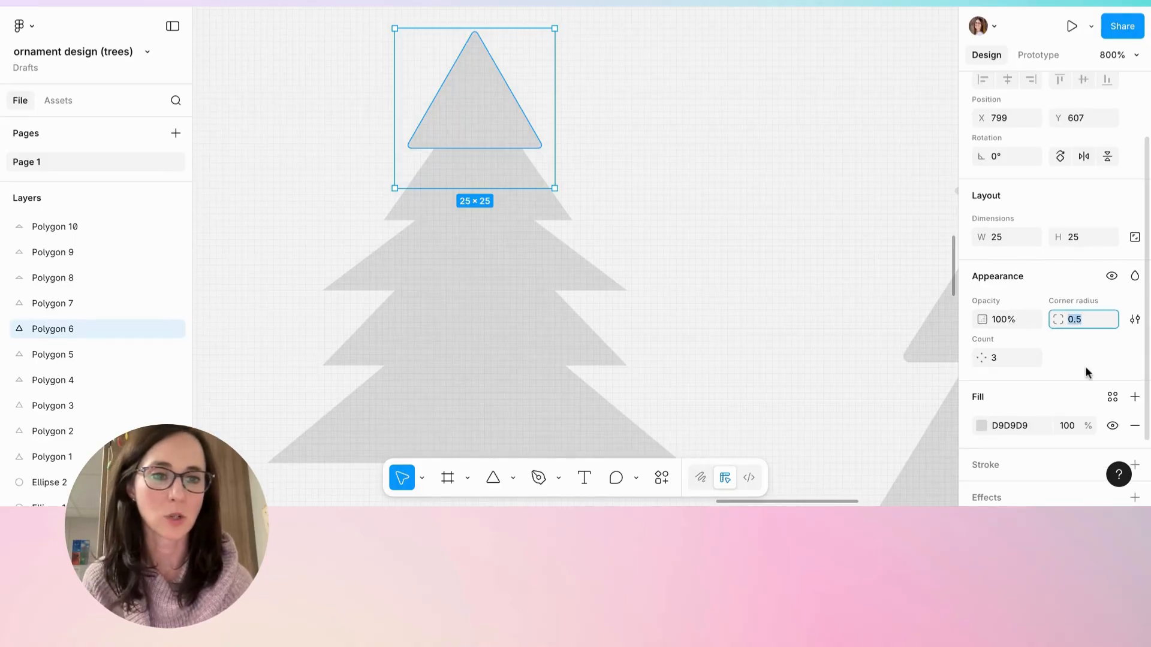
pyautogui.write('1')
pyautogui.press('Return')
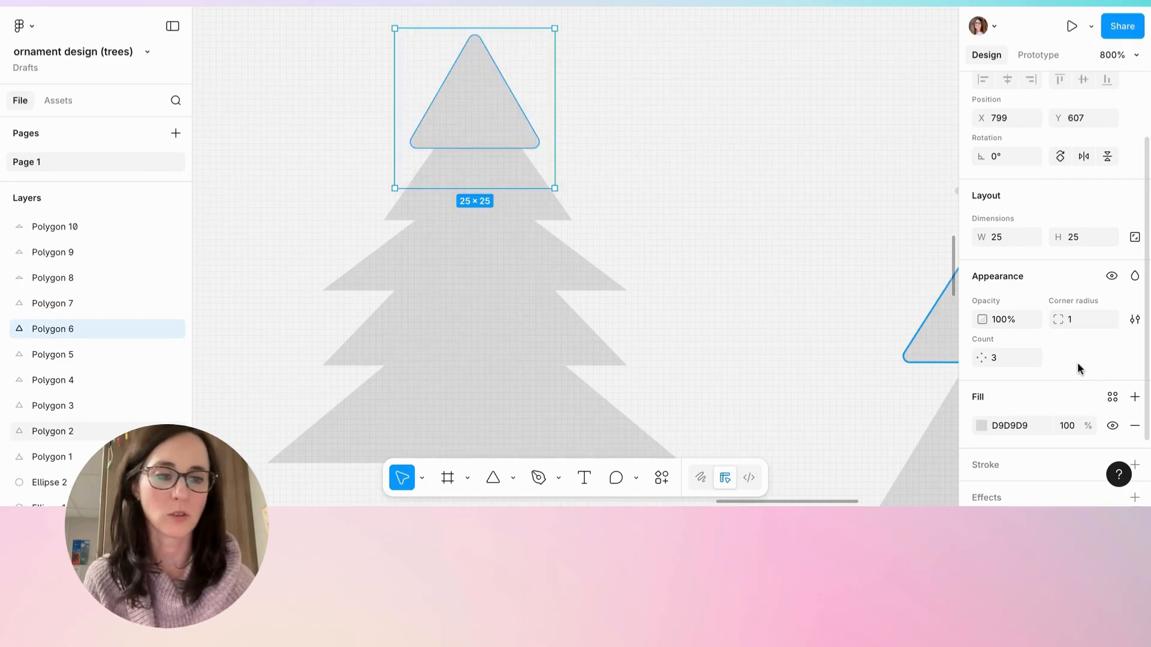
pyautogui.click(643, 128)
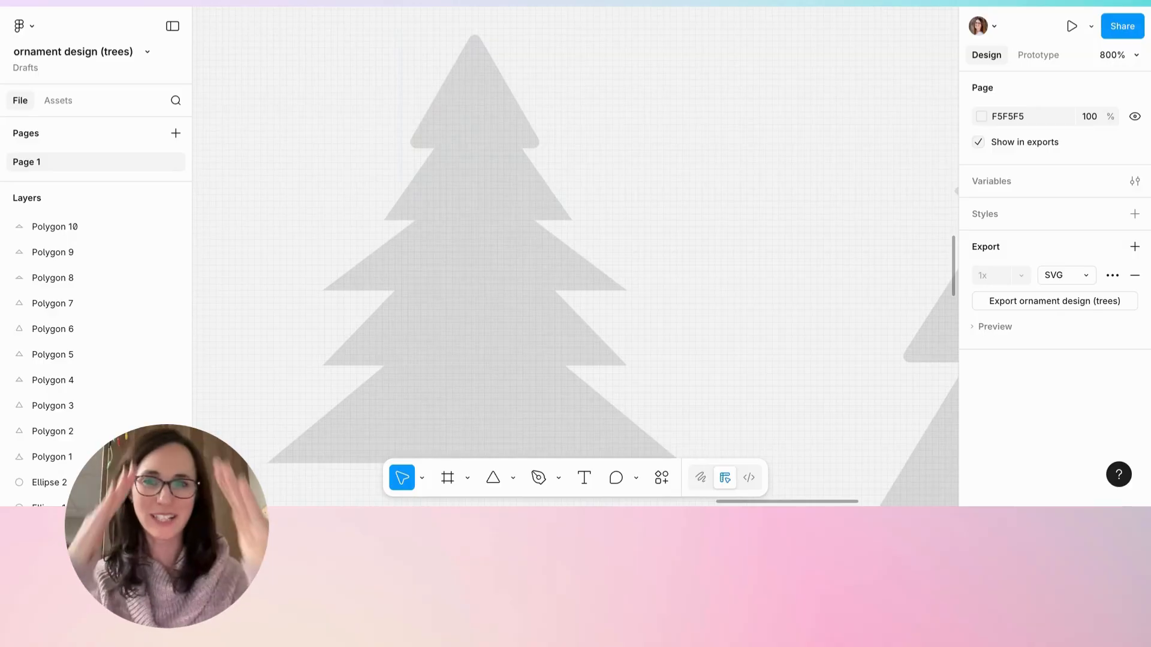
# Edit the topmost triangle's vector path and pull the midpoint of its right edge inward to X 816, Y 616.5
pyautogui.click(535, 81)
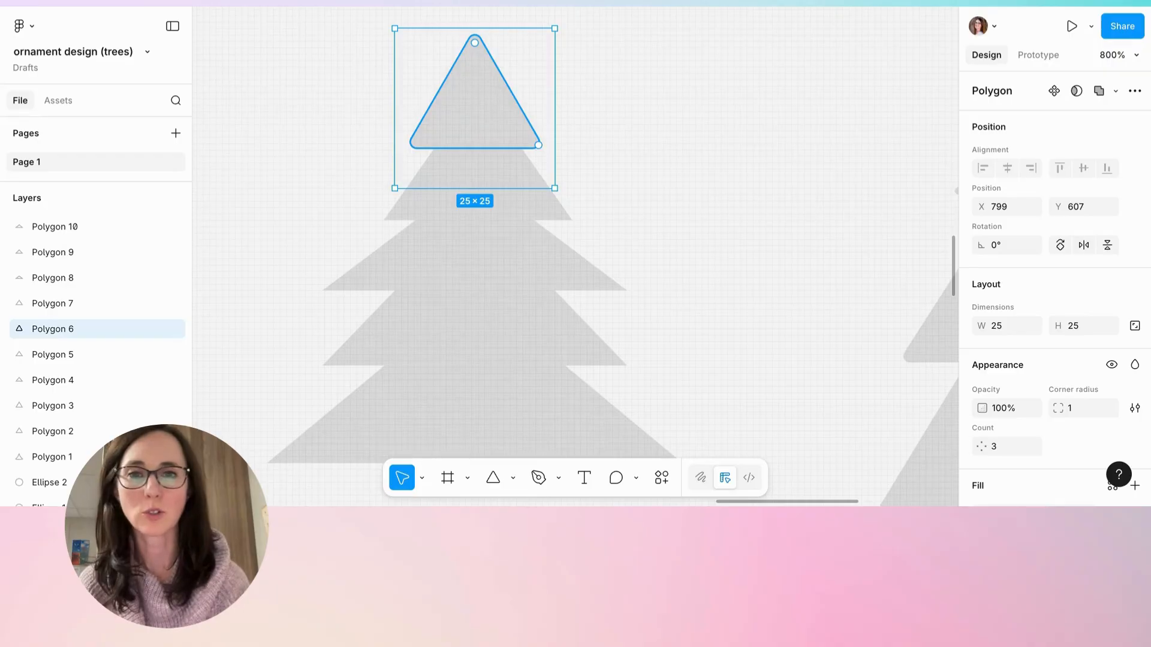
pyautogui.press('Return')
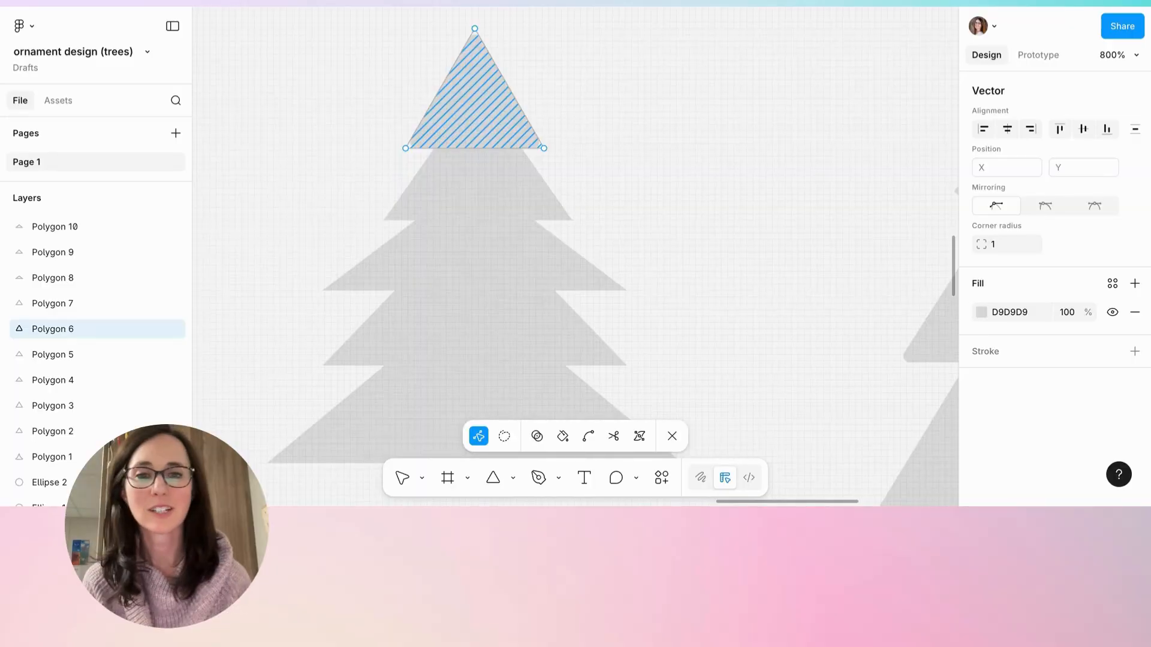
pyautogui.click(508, 89)
pyautogui.moveTo(509, 90)
pyautogui.mouseDown()
pyautogui.moveTo(497, 99)
pyautogui.moveTo(515, 88)
pyautogui.moveTo(504, 90)
pyautogui.mouseUp()
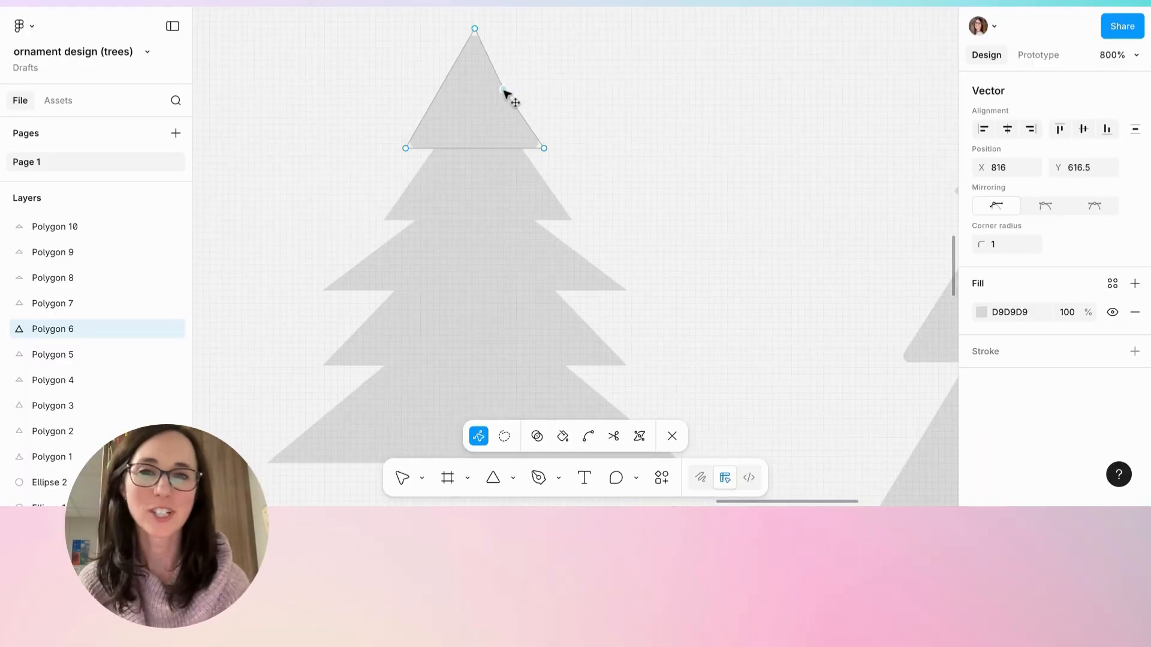
pyautogui.click(441, 90)
pyautogui.hotkey('ctrl', 'z')
pyautogui.click(442, 91)
pyautogui.moveTo(443, 90); pyautogui.dragTo(445, 90)
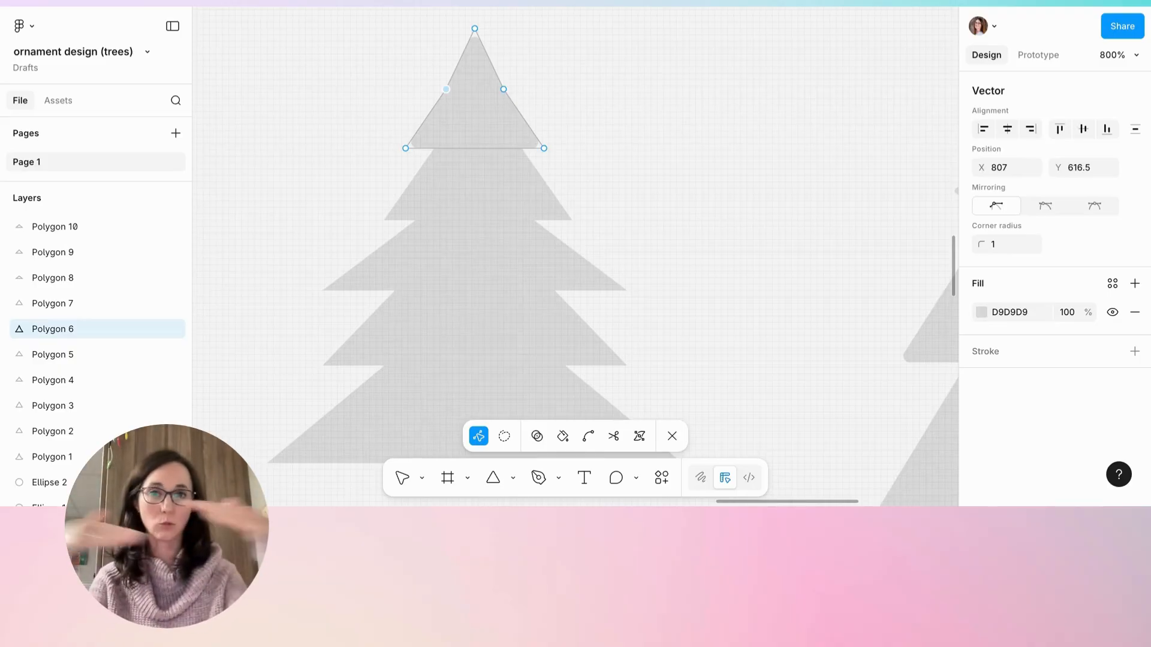
pyautogui.click(450, 94)
pyautogui.moveTo(452, 95); pyautogui.dragTo(455, 101)
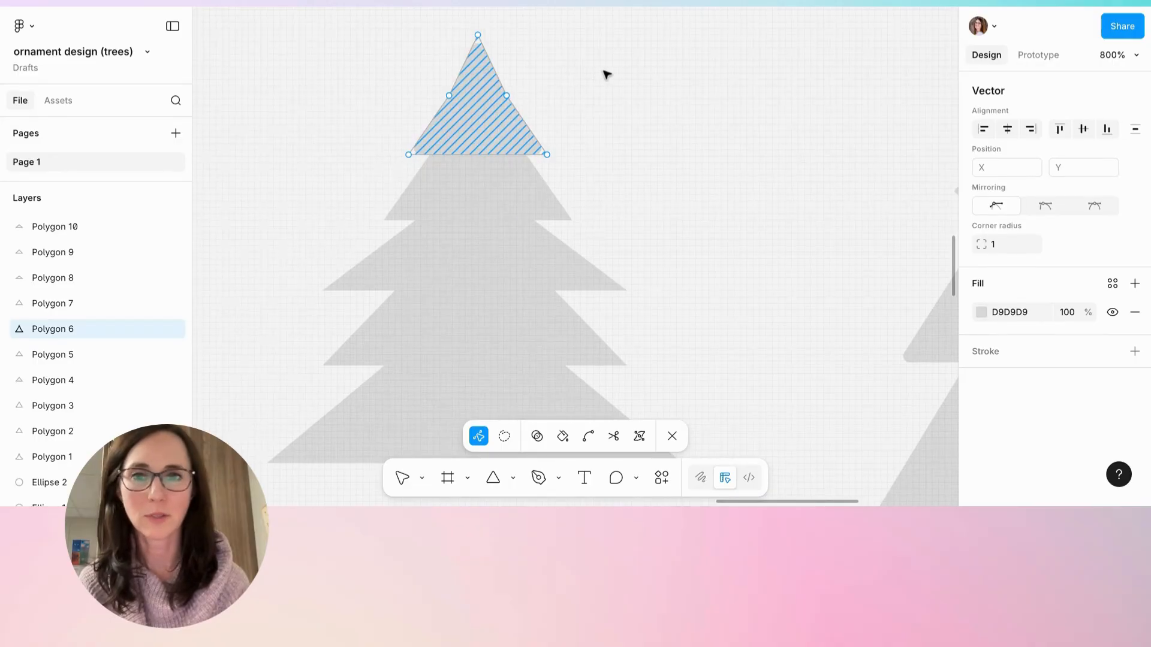
pyautogui.press('super')
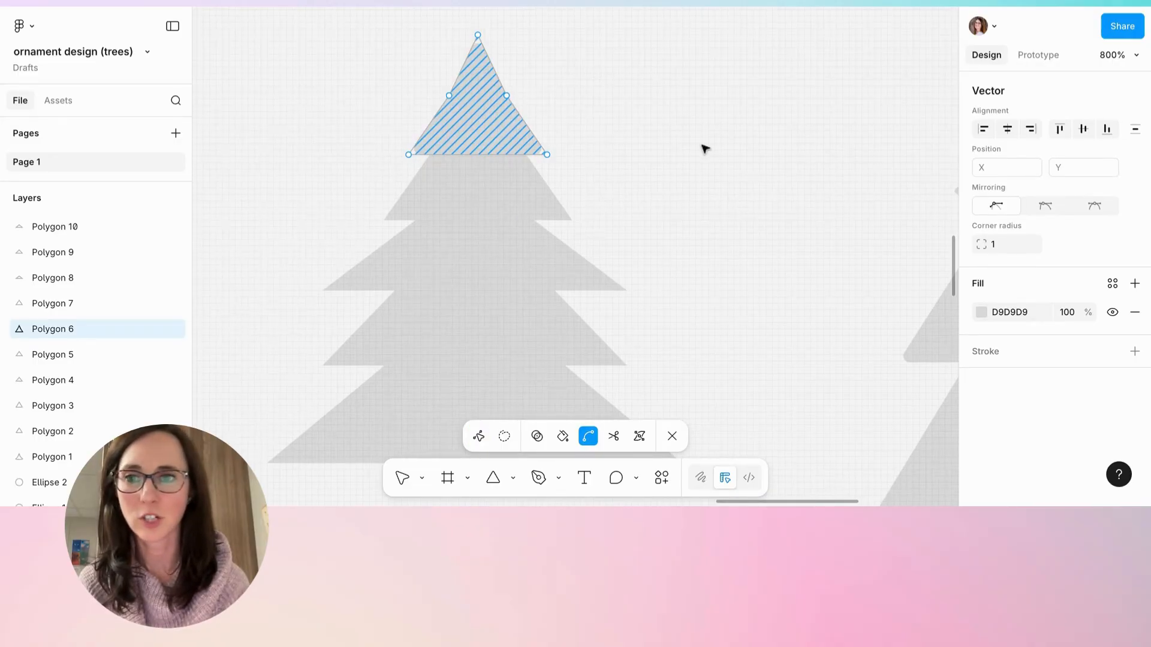
pyautogui.press('super+z')
pyautogui.click(619, 104)
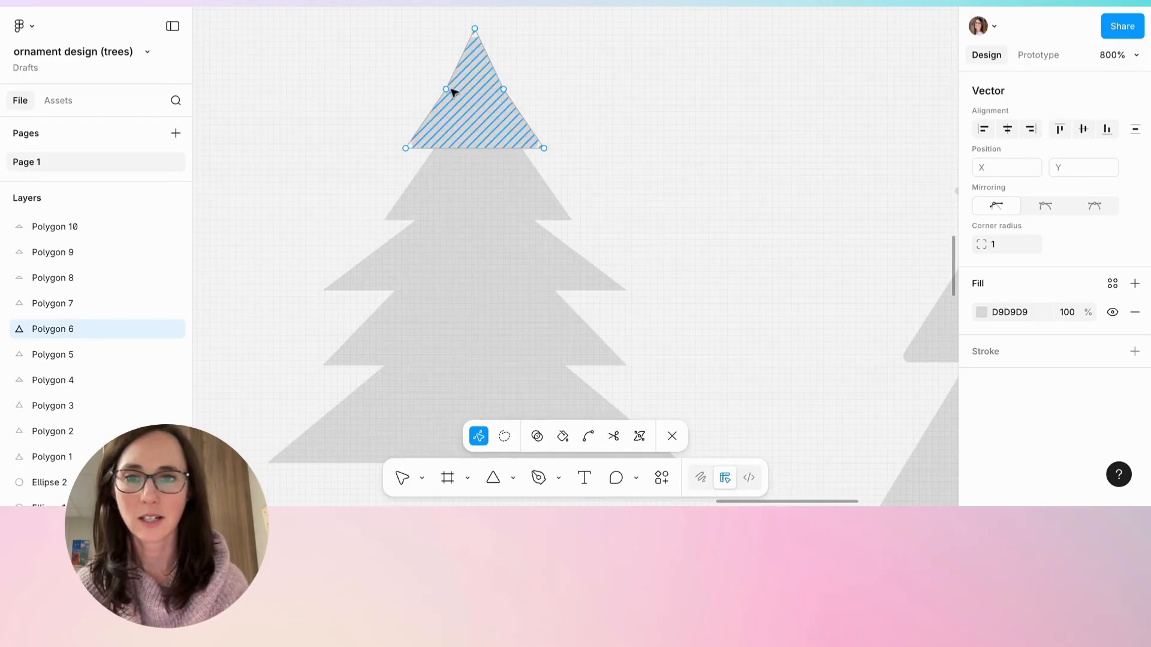
pyautogui.press('super+z')
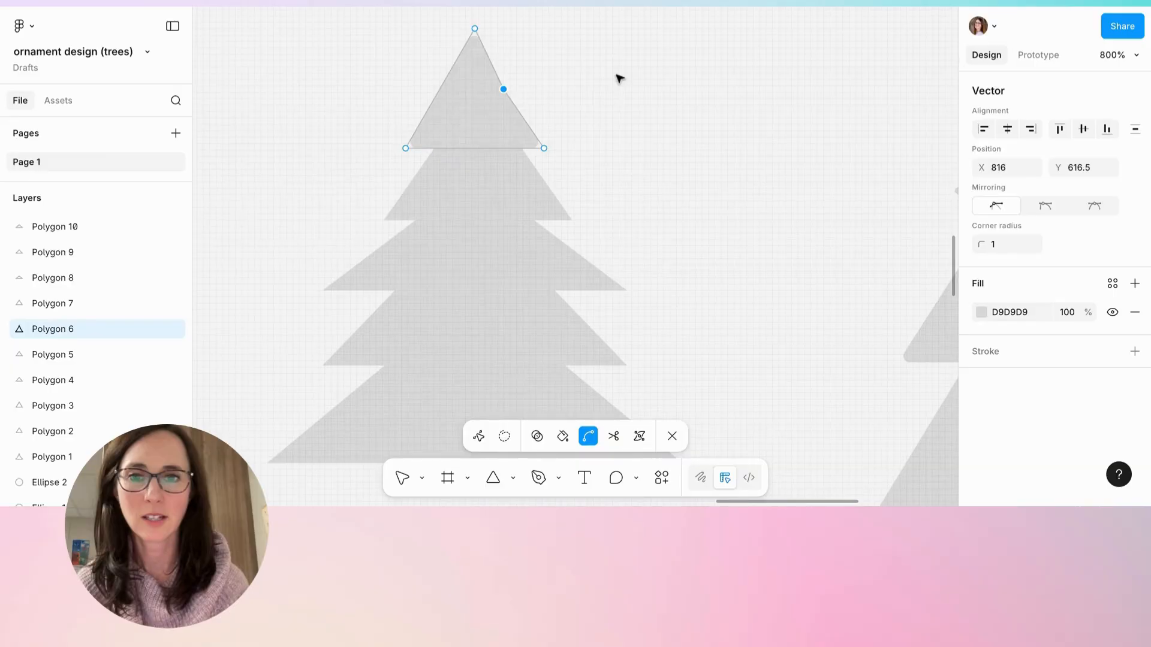
# Pull the midpoint of the top tier's left edge inward and lower its apex to X 812, Y 610, finishing the path edit
pyautogui.click(444, 89)
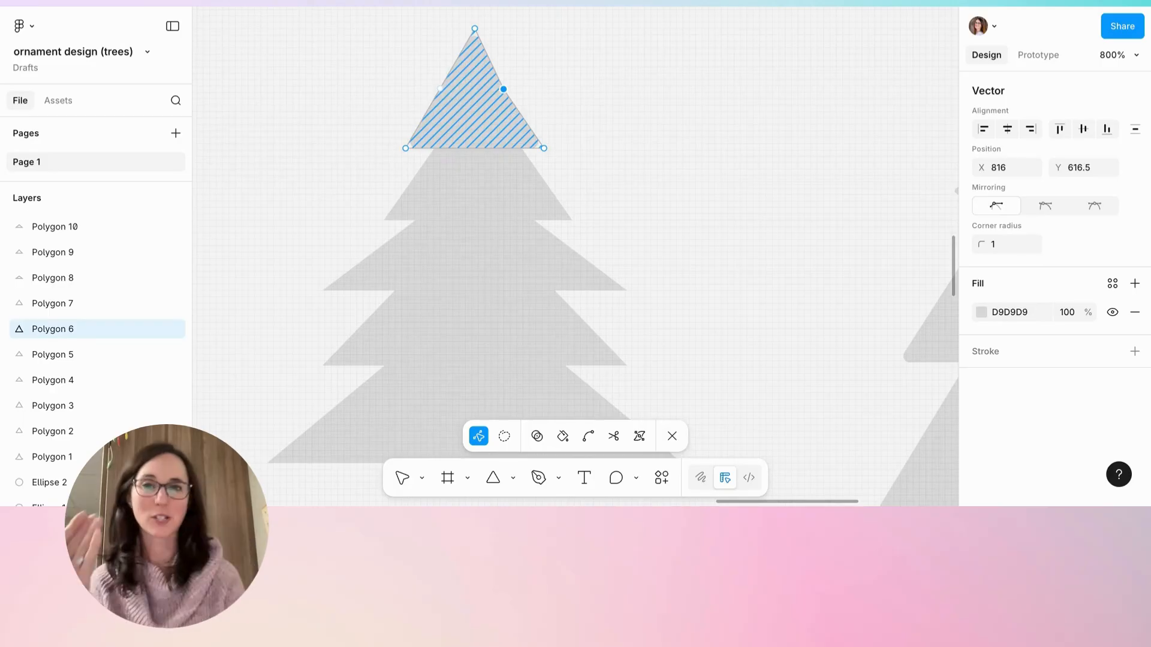
pyautogui.moveTo(440, 88)
pyautogui.mouseDown()
pyautogui.moveTo(450, 90)
pyautogui.moveTo(442, 113)
pyautogui.moveTo(449, 98)
pyautogui.mouseUp()
pyautogui.click(476, 30)
pyautogui.moveTo(477, 30); pyautogui.dragTo(477, 46)
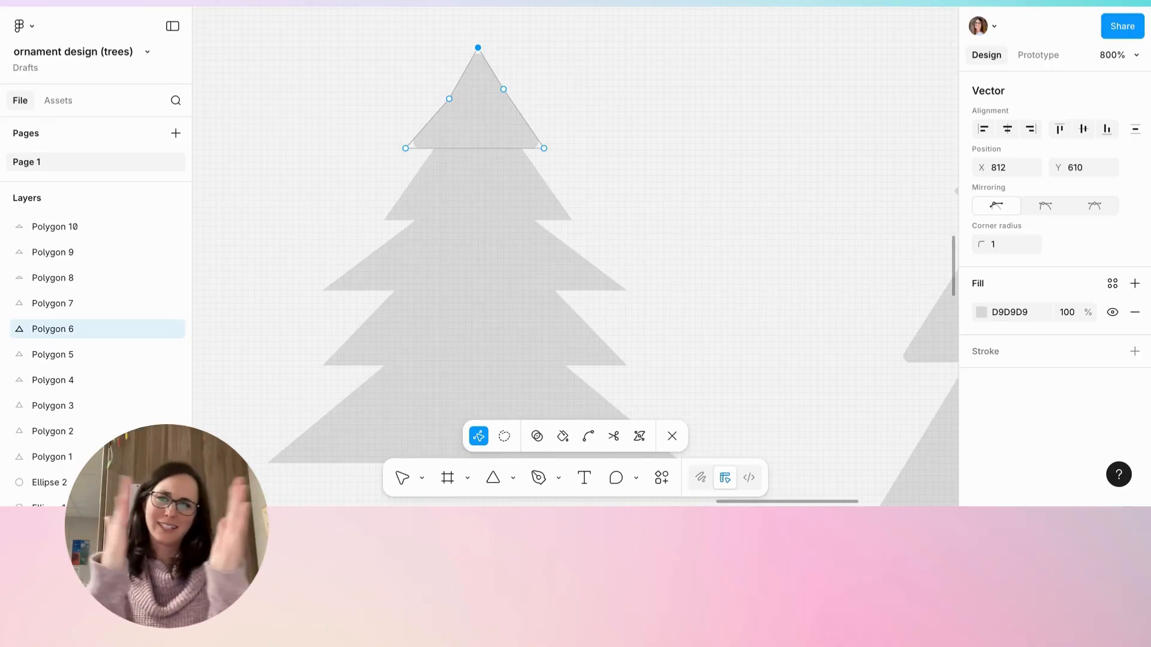
pyautogui.click(607, 101)
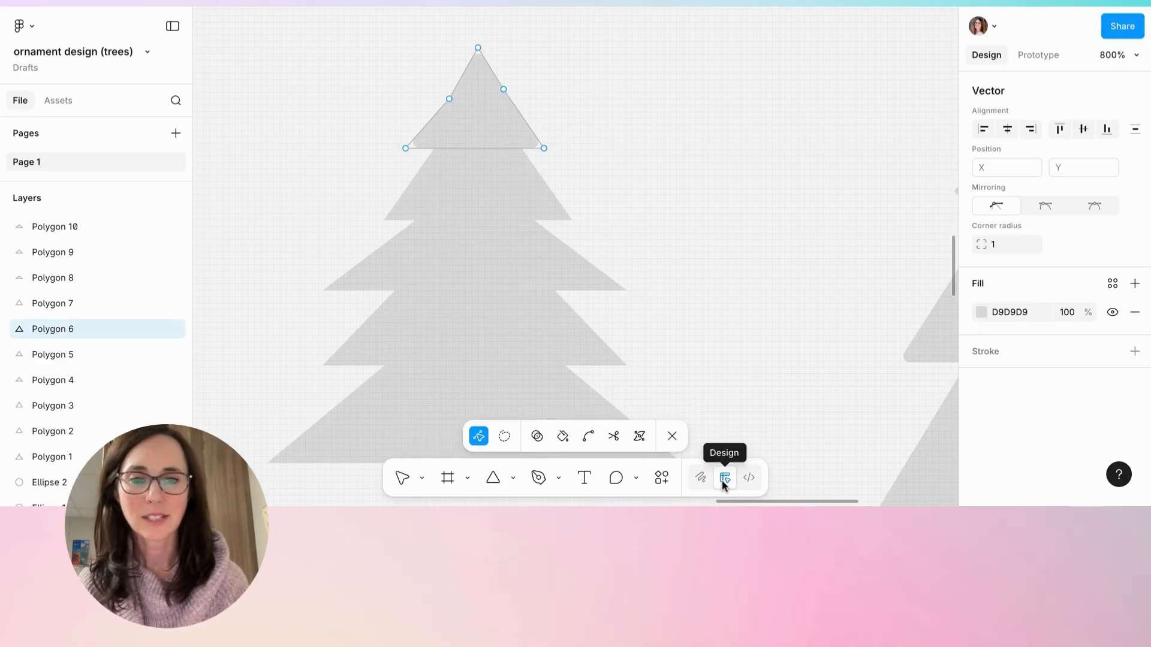
pyautogui.click(672, 437)
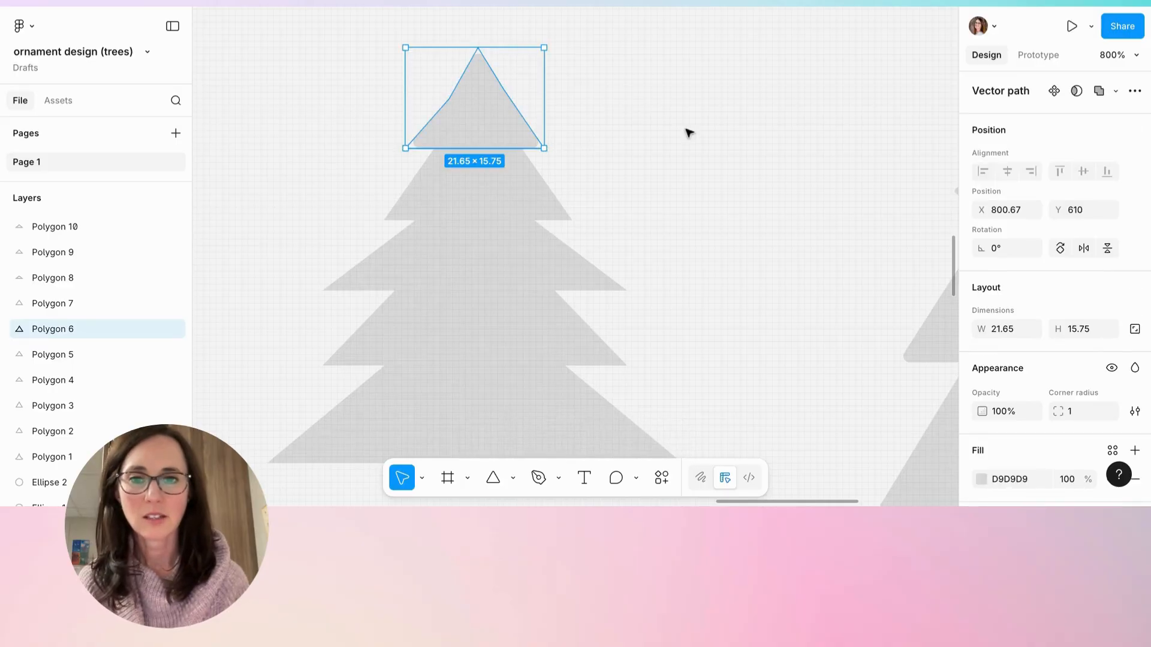
pyautogui.click(669, 152)
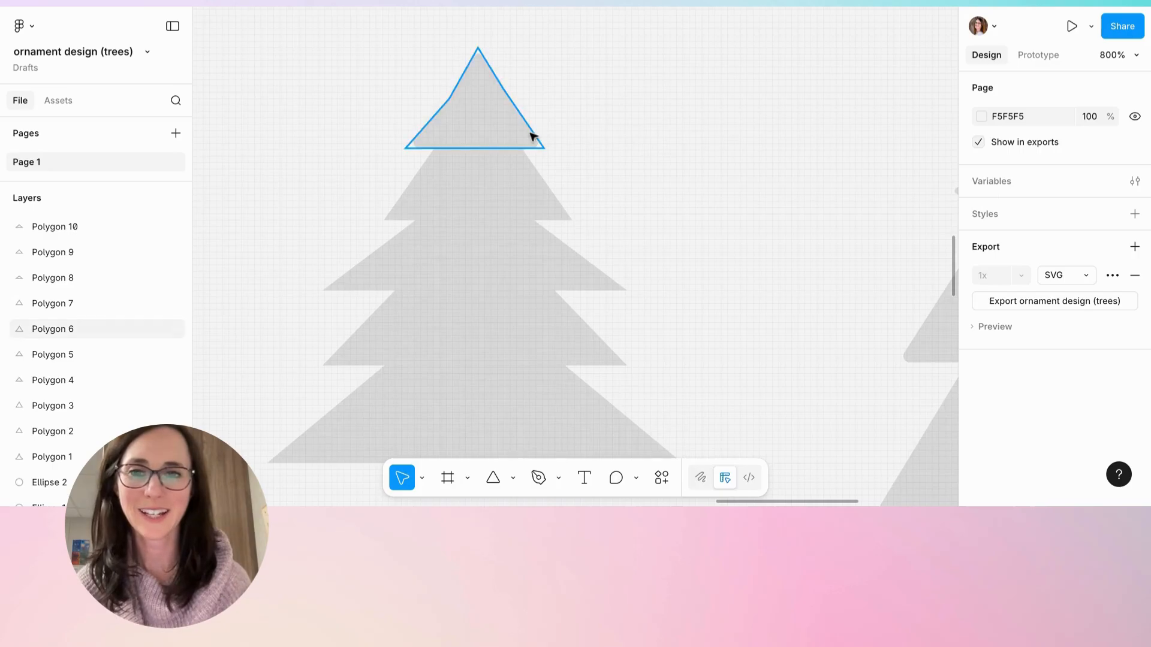
# Reopen the top tier's path and lower the bend points on both sides, placing the left one at X 805.5, Y 621
pyautogui.click(498, 96)
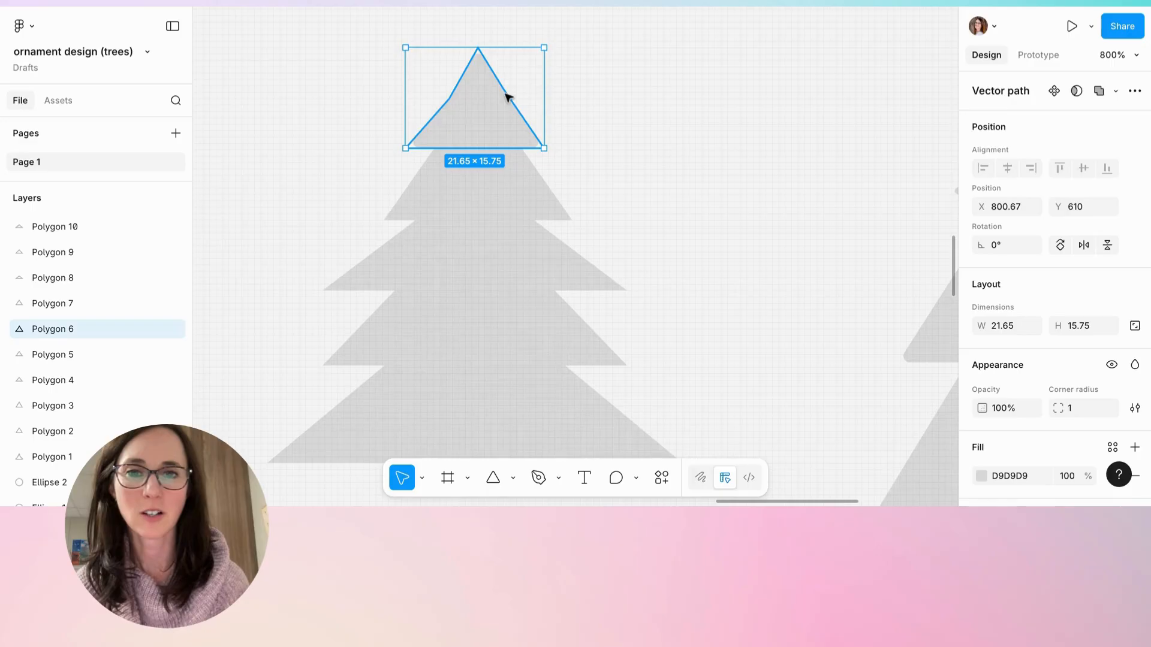
pyautogui.doubleClick(507, 96)
pyautogui.click(504, 90)
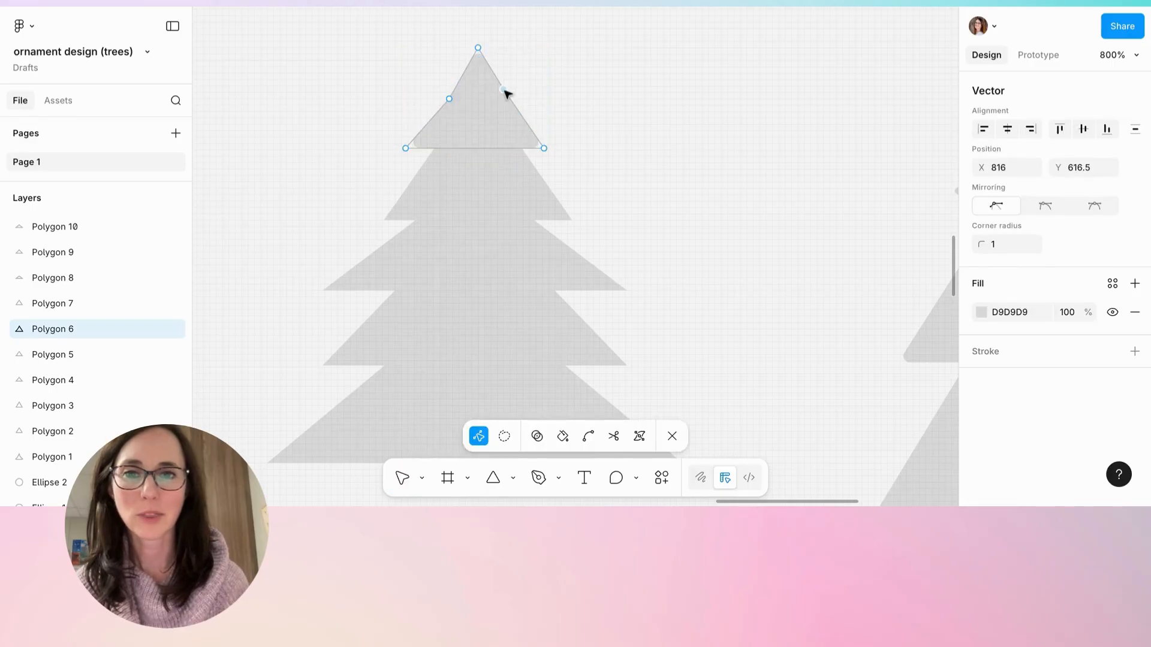
pyautogui.moveTo(505, 90); pyautogui.dragTo(437, 118)
pyautogui.click(450, 100)
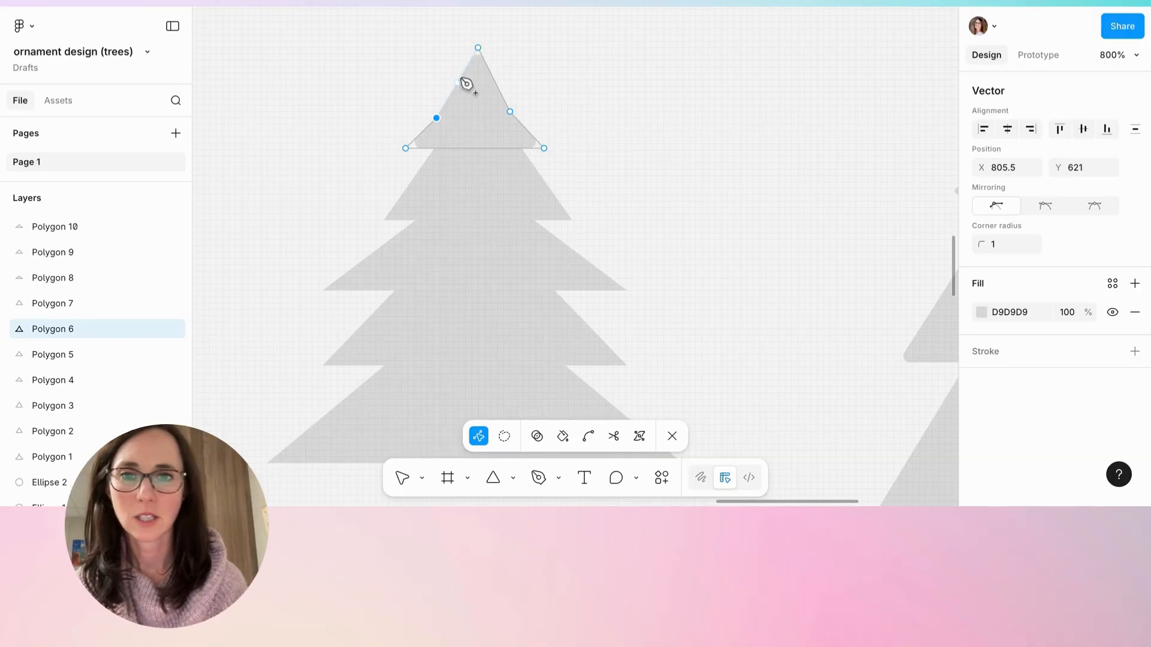
pyautogui.click(437, 119)
# Add a point on the top tier's upper right edge, pull it inward to X 814, Y 615.5, and finish the path edit
pyautogui.click(494, 80)
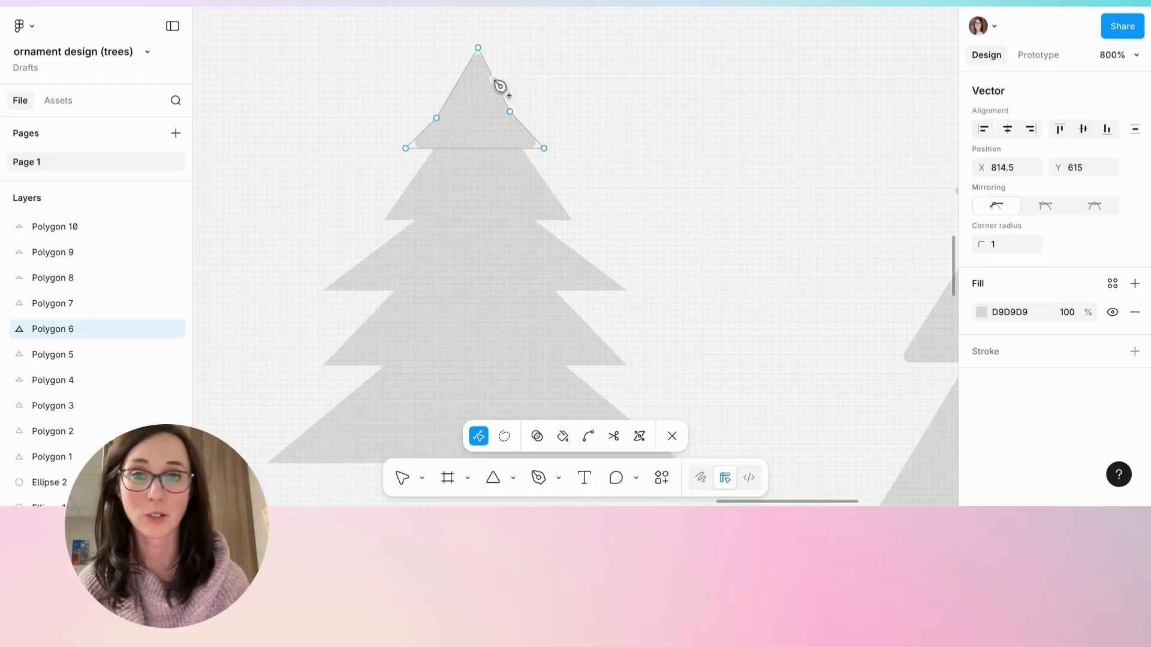
pyautogui.moveTo(495, 81); pyautogui.dragTo(492, 84)
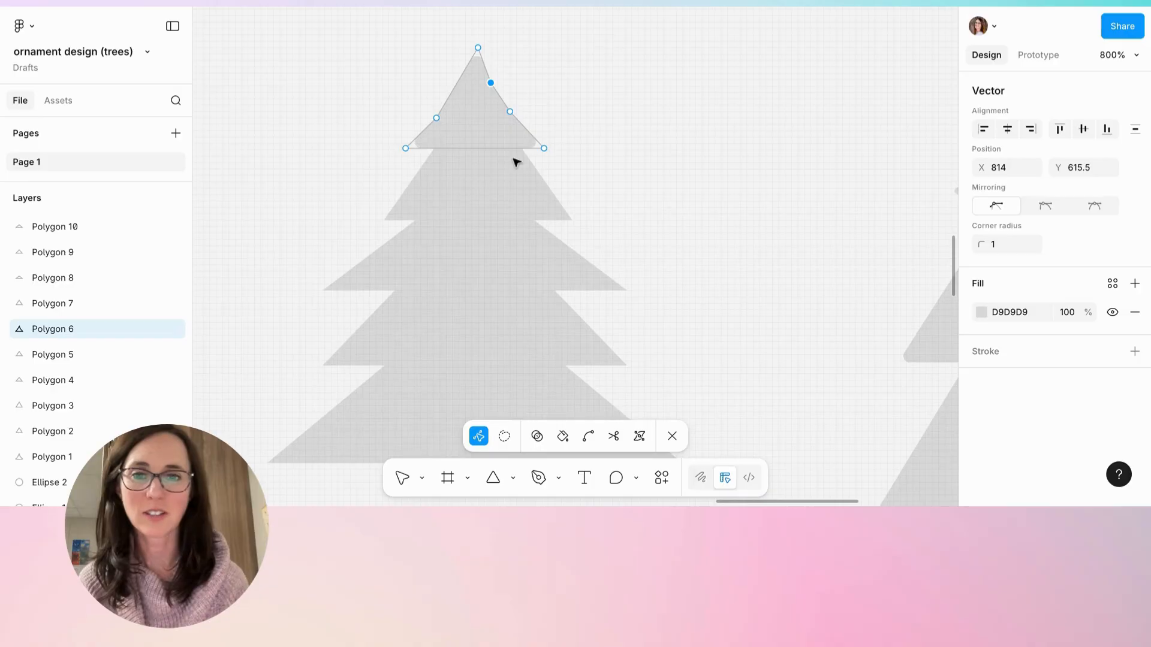
pyautogui.click(671, 438)
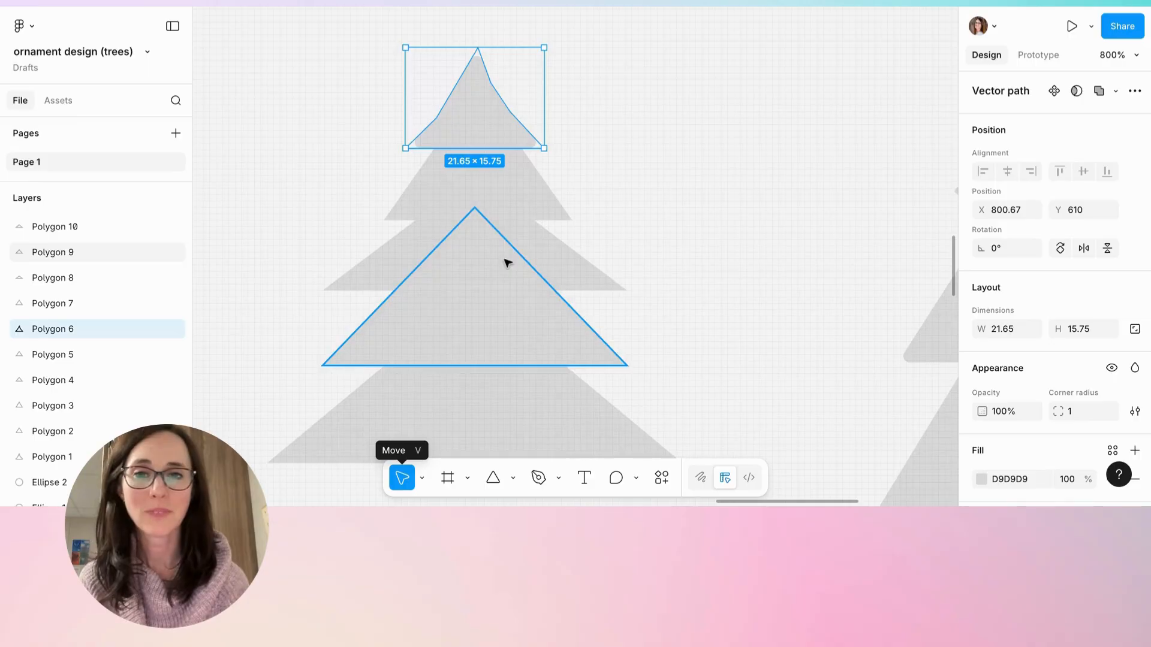
# Set the corner radius of the second tier's triangle to 1
pyautogui.click(519, 195)
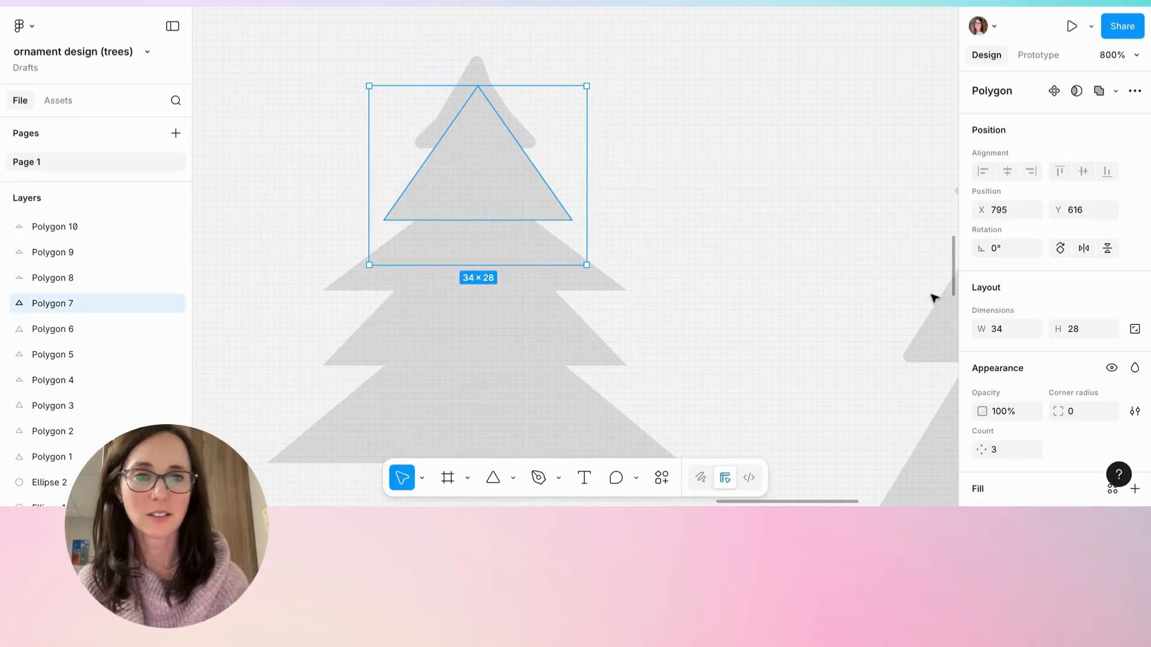
pyautogui.click(1068, 411)
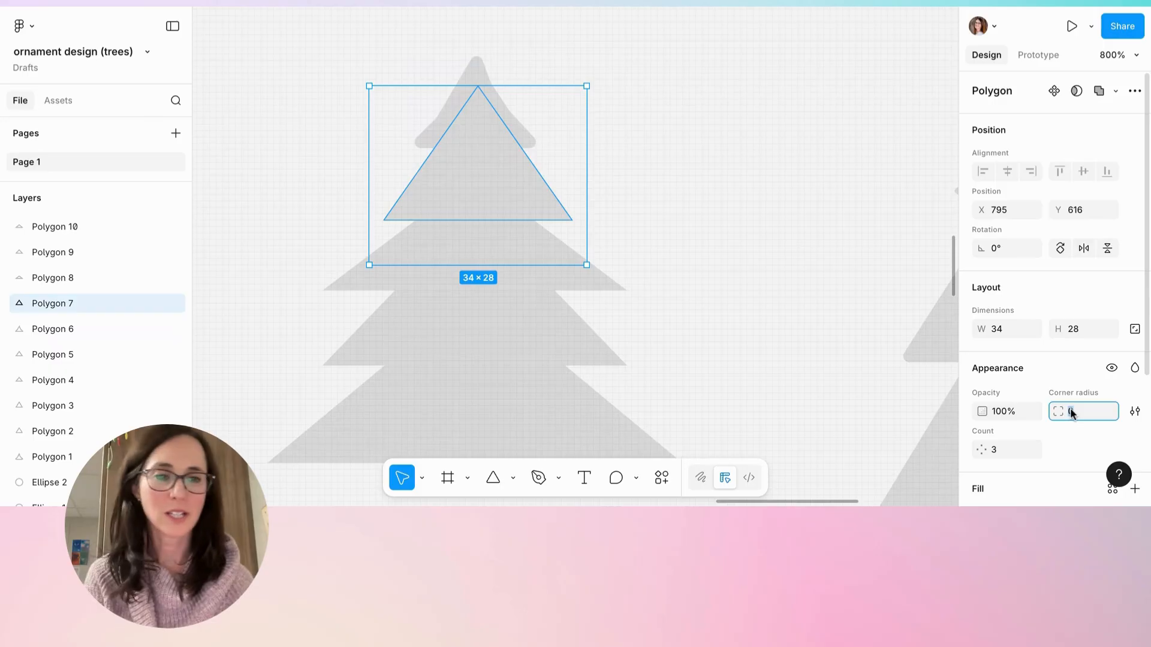
pyautogui.scroll(-3, 1079, 403)
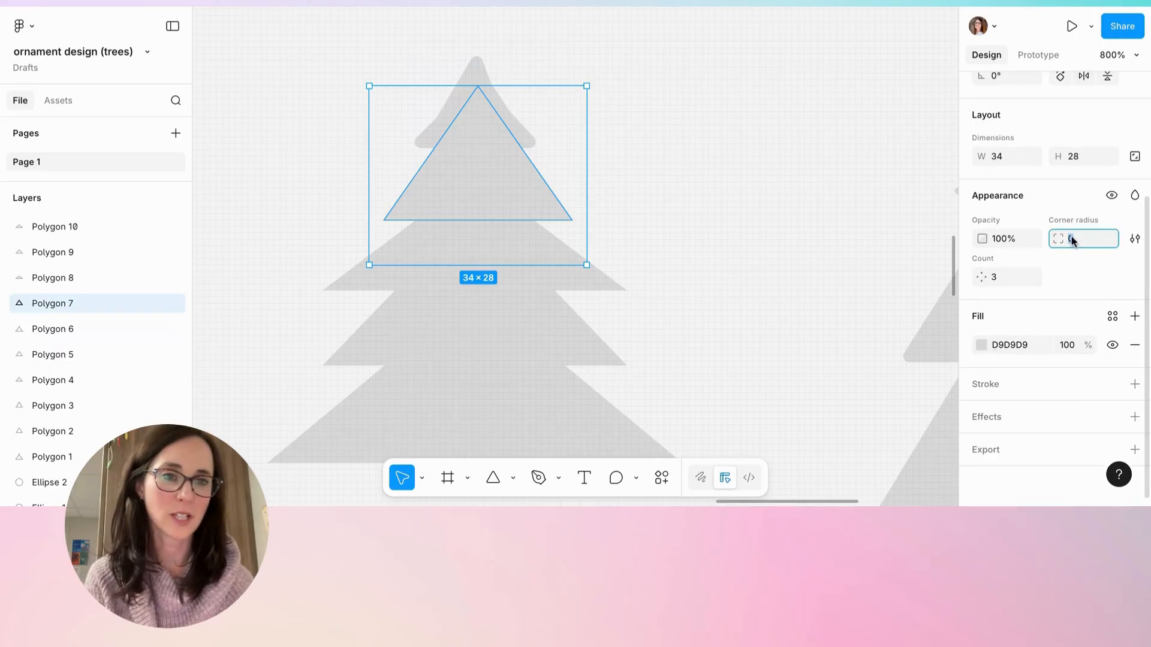
pyautogui.write('10')
pyautogui.press('Return')
pyautogui.click(763, 211)
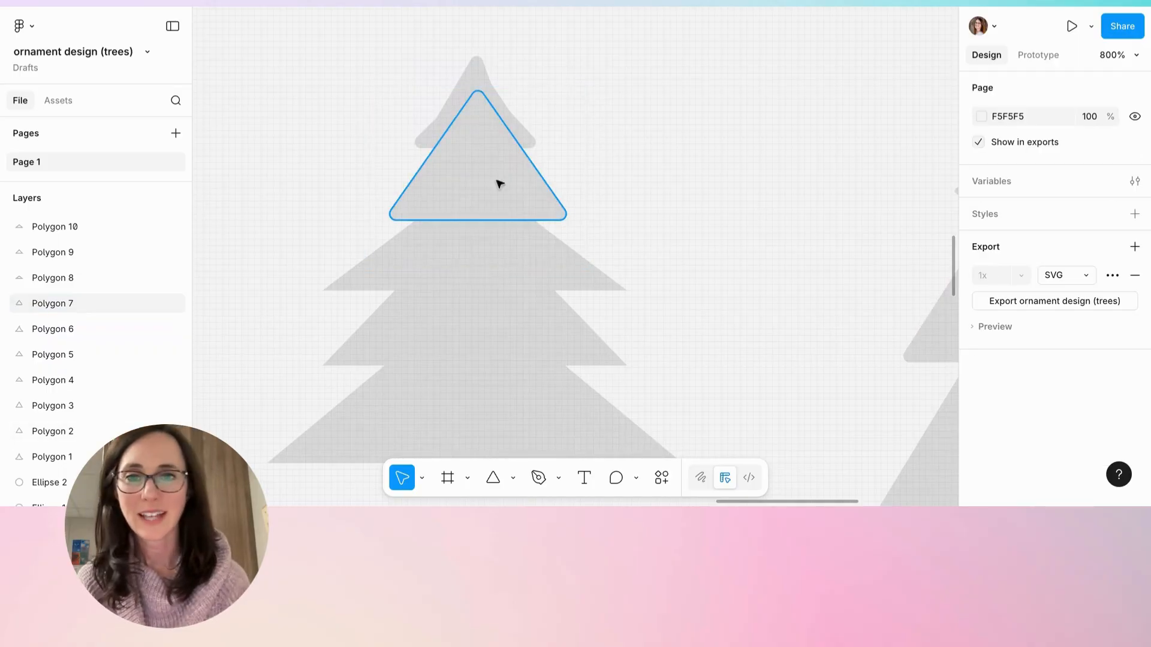
# Edit the second tier's vector path and pull the midpoint of its left edge inward and slightly down
pyautogui.doubleClick(515, 165)
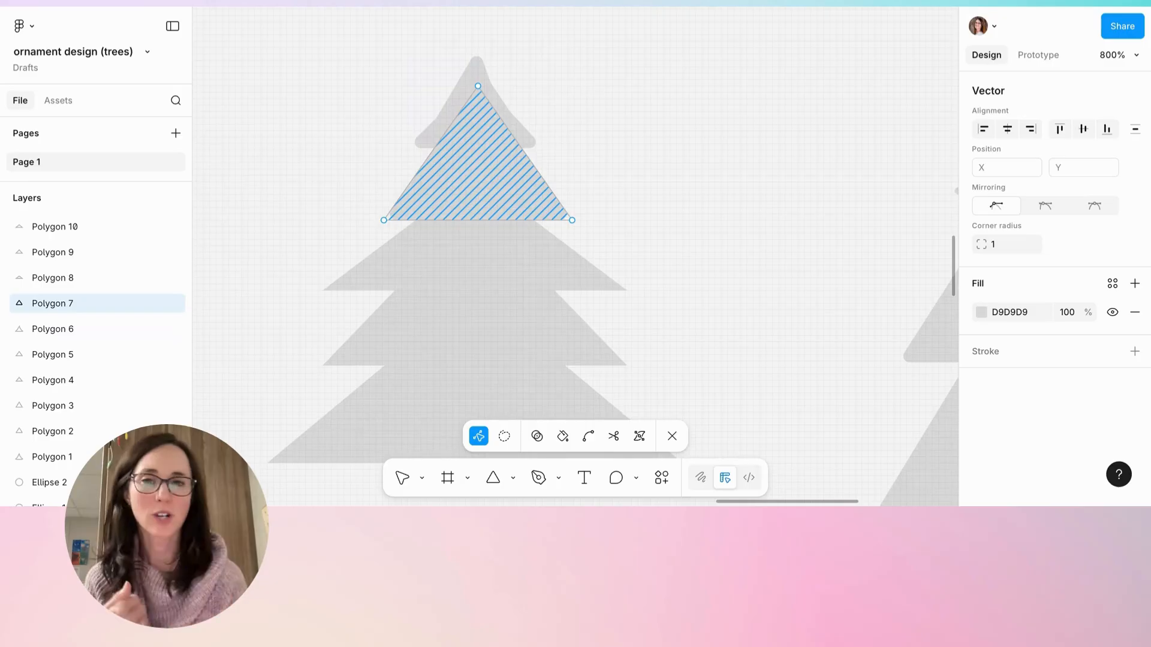
pyautogui.click(432, 157)
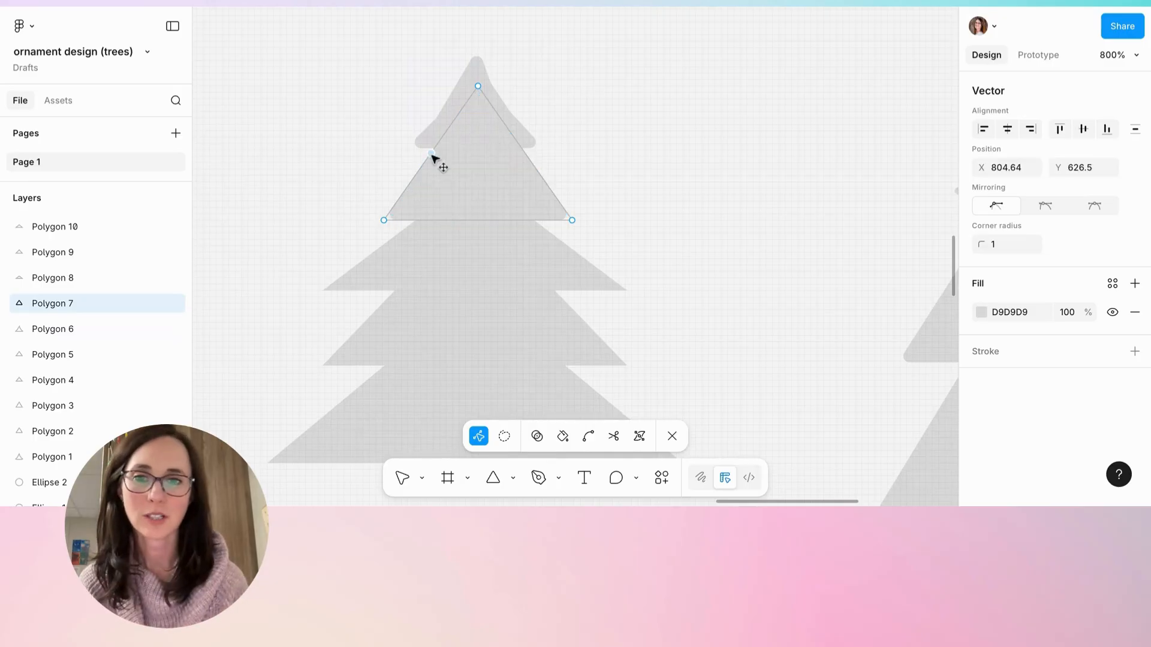
pyautogui.moveTo(432, 157); pyautogui.dragTo(426, 190)
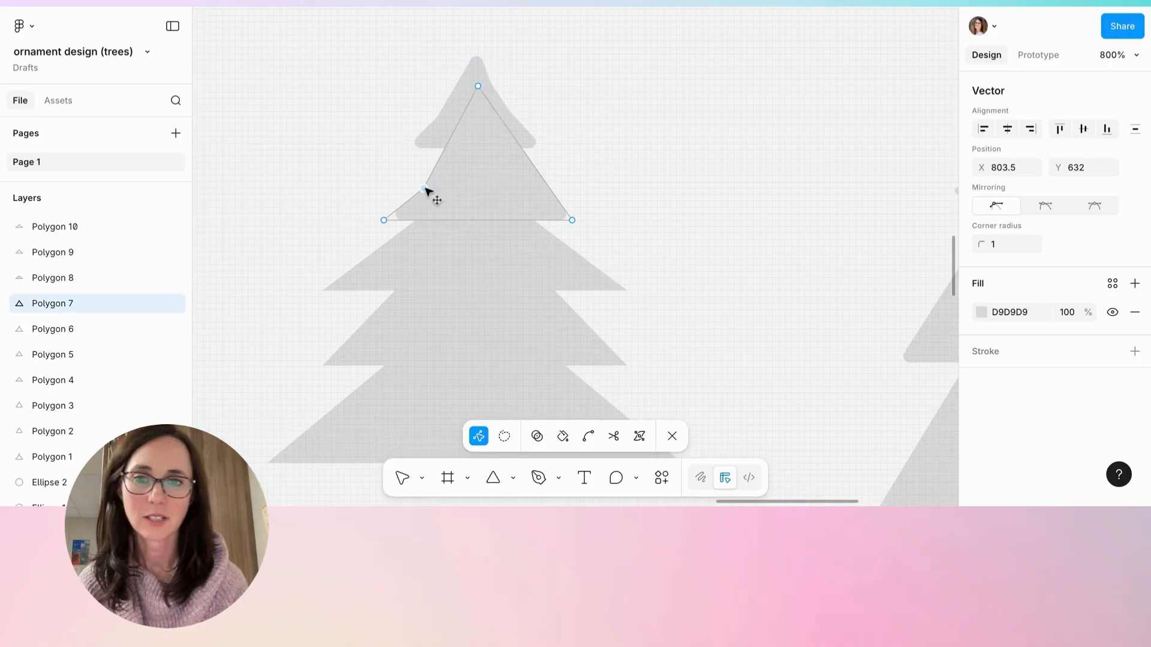
pyautogui.moveTo(424, 188); pyautogui.dragTo(433, 166)
# Pull the midpoint of the second tier's right edge to X 819, Y 628 and lower its apex to X 812, Y 617
pyautogui.click(525, 154)
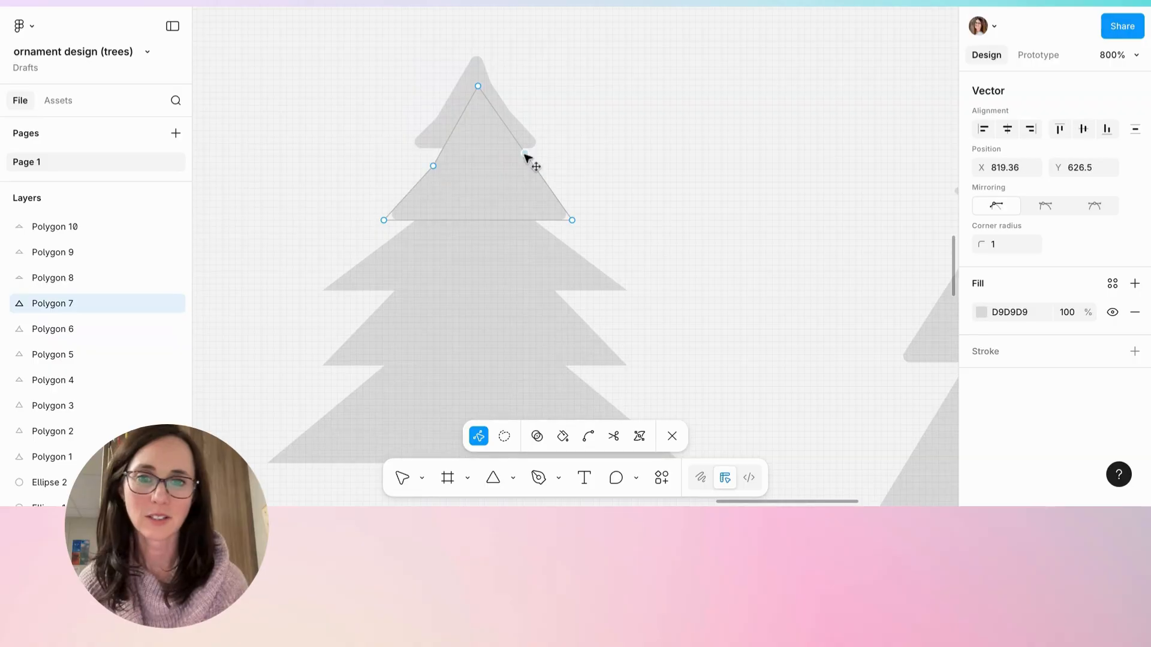
pyautogui.moveTo(525, 156); pyautogui.dragTo(523, 163)
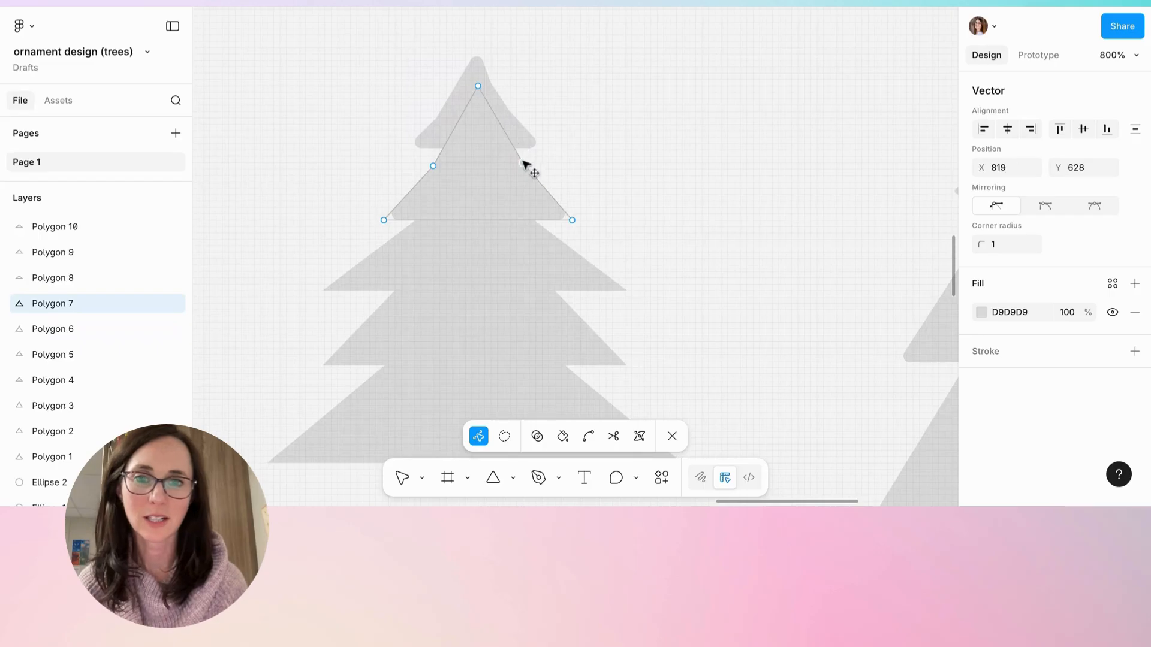
pyautogui.moveTo(478, 87); pyautogui.dragTo(473, 102)
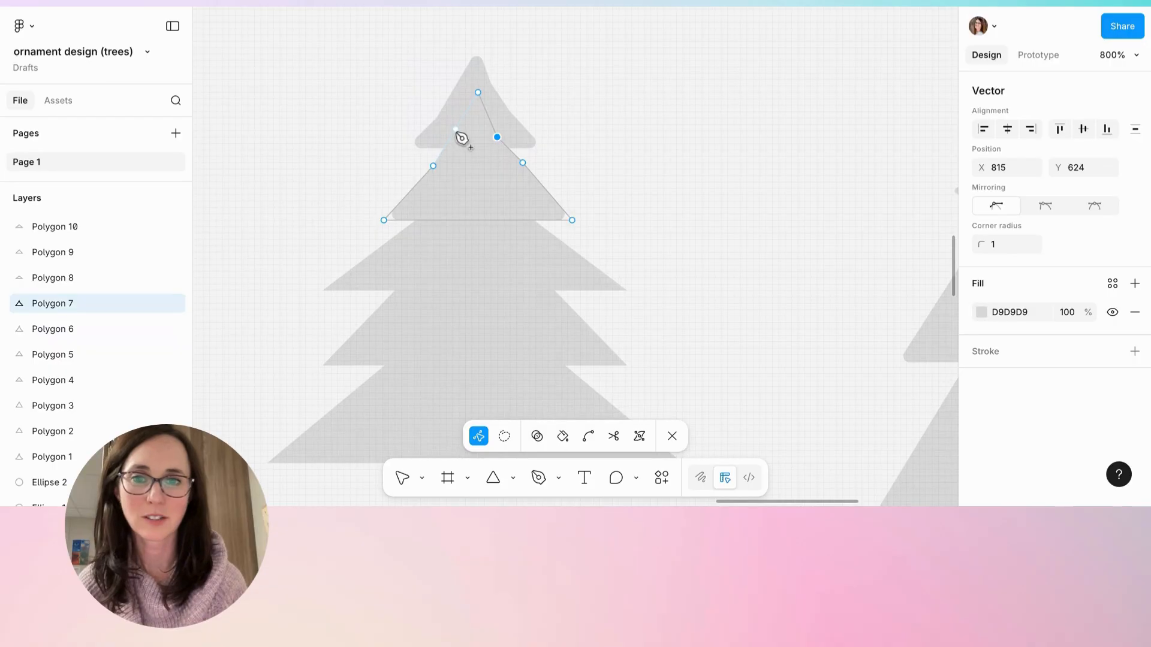
pyautogui.click(456, 129)
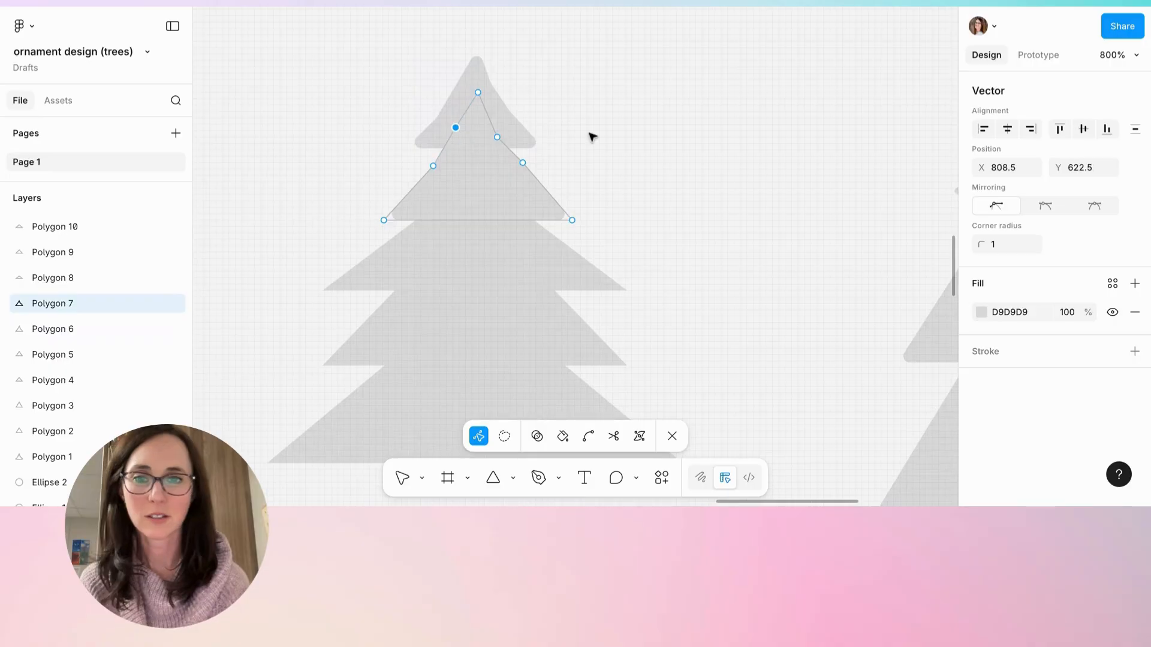
pyautogui.hotkey('ctrl', 'z')
pyautogui.hotkey('ctrl', 'z')
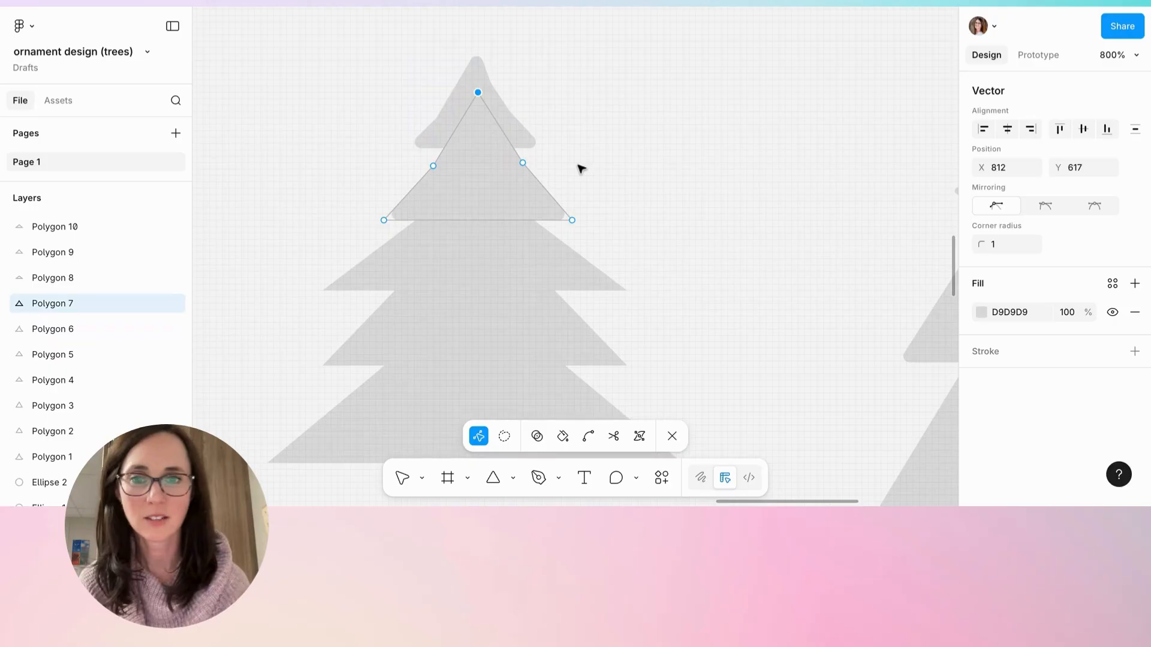
# Move the second tier's right bend point to X 818.5, Y 629.5, and reshape its lower left with an added point and the corner at X 794, Y 639
pyautogui.click(520, 173)
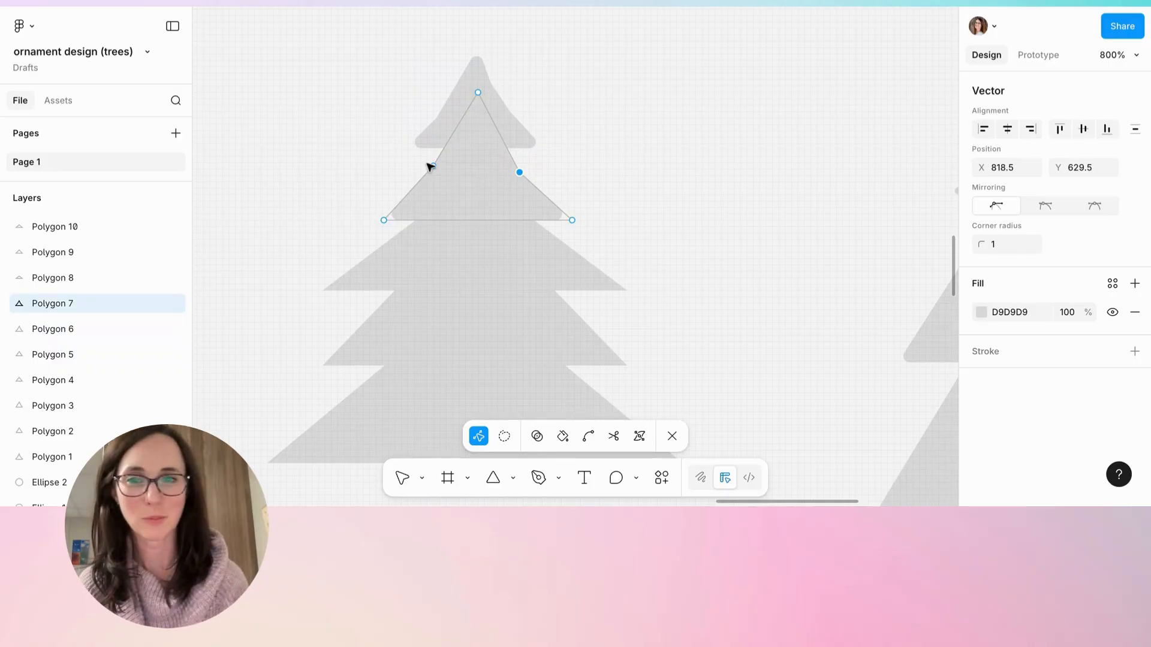
pyautogui.click(409, 193)
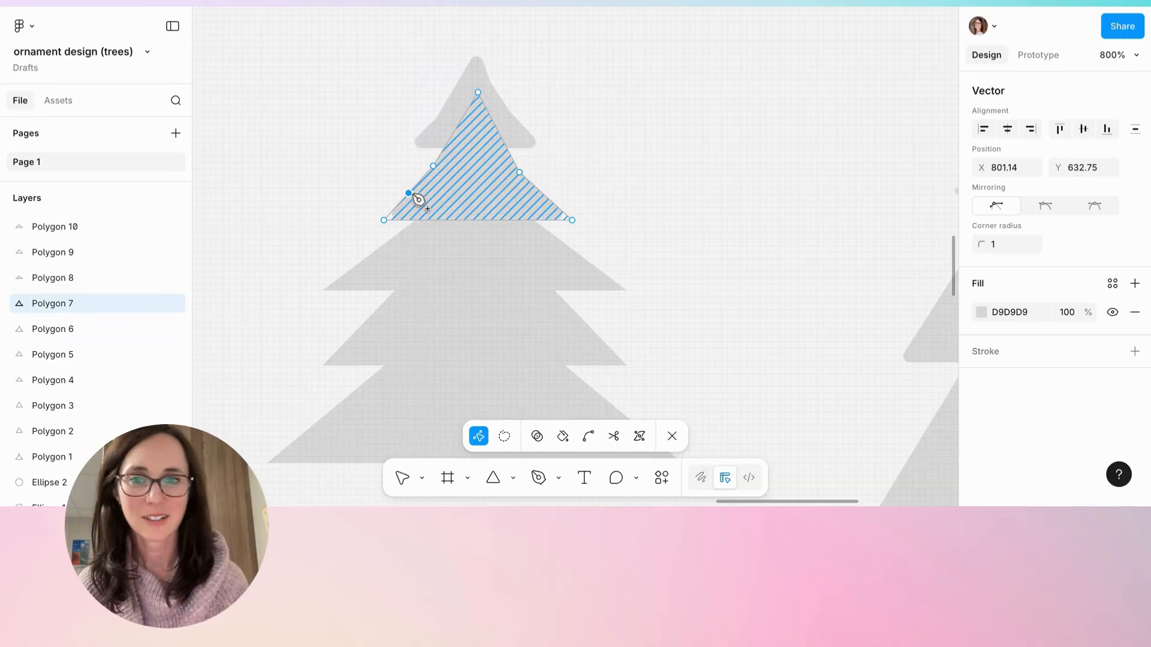
pyautogui.moveTo(409, 194); pyautogui.dragTo(412, 199)
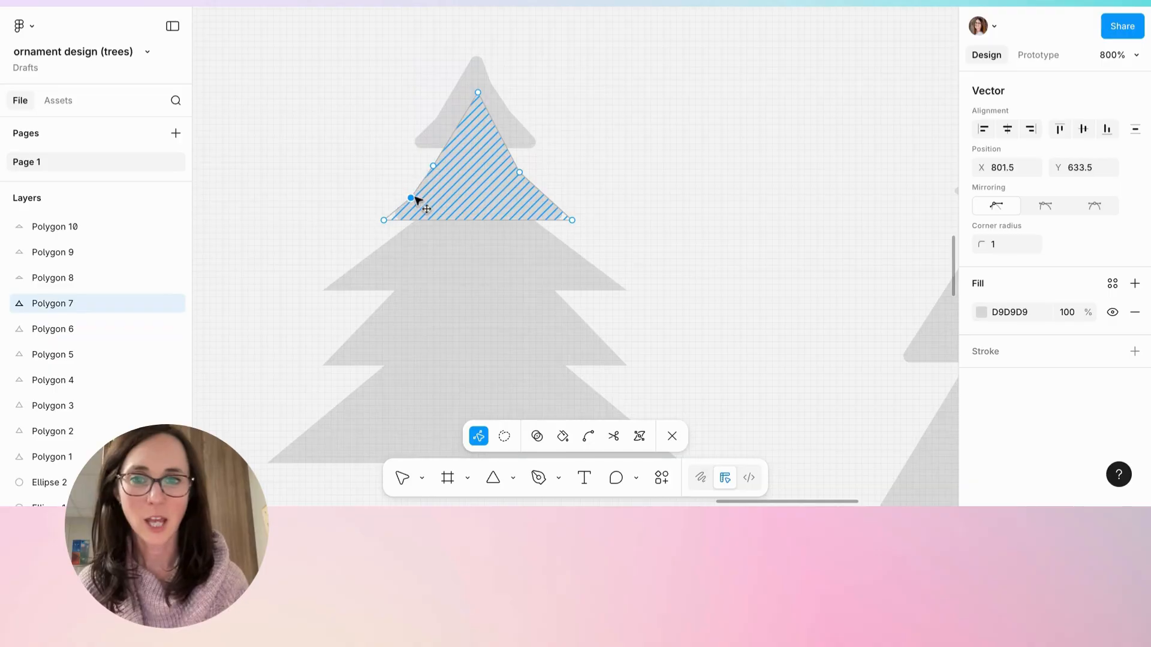
pyautogui.moveTo(383, 220); pyautogui.dragTo(363, 233)
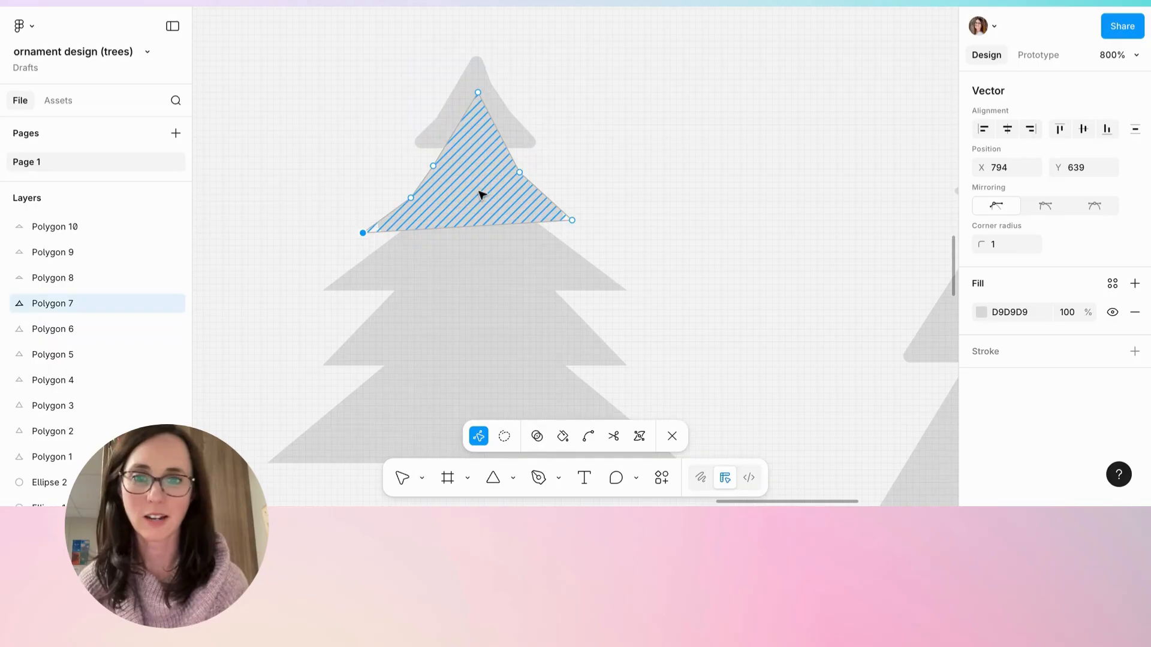
# Reshape the second tier's lower right with its corner at X 829, Y 638 and an added point at X 823.5, Y 634.5
pyautogui.moveTo(571, 220); pyautogui.dragTo(586, 227)
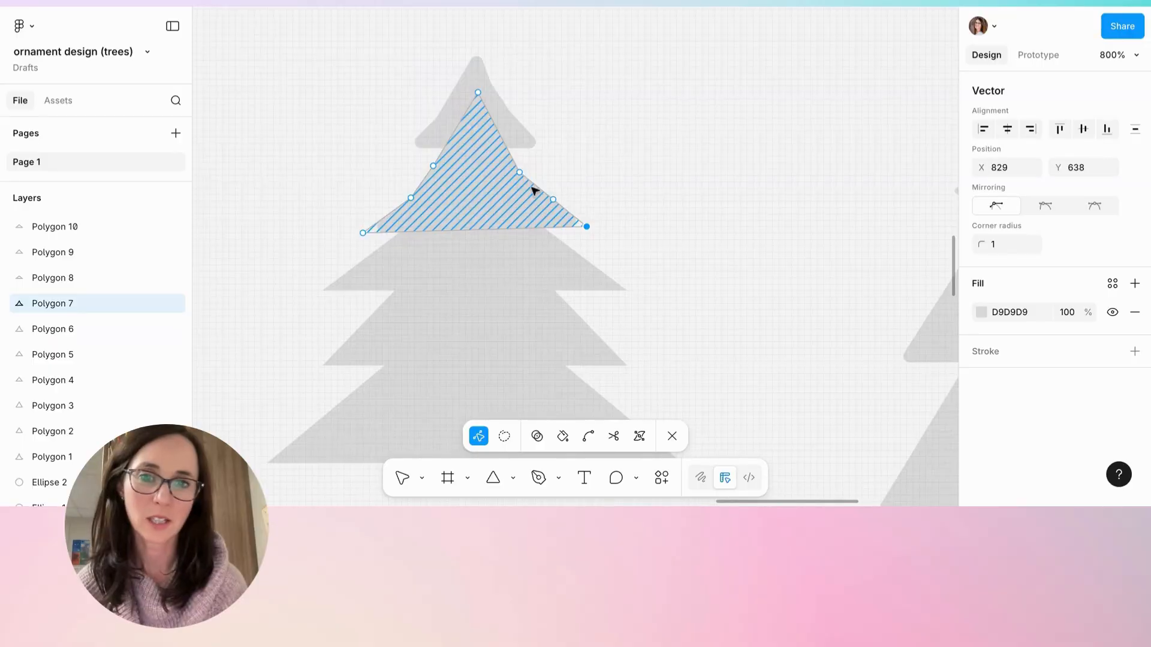
pyautogui.moveTo(552, 199); pyautogui.dragTo(551, 204)
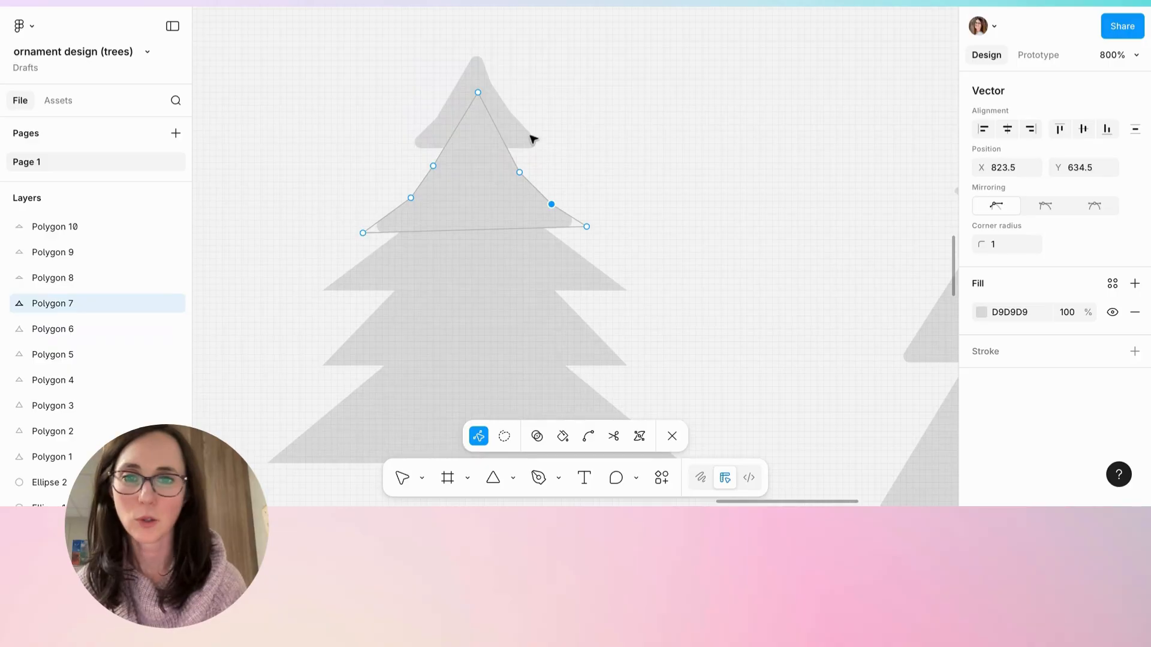
pyautogui.click(672, 436)
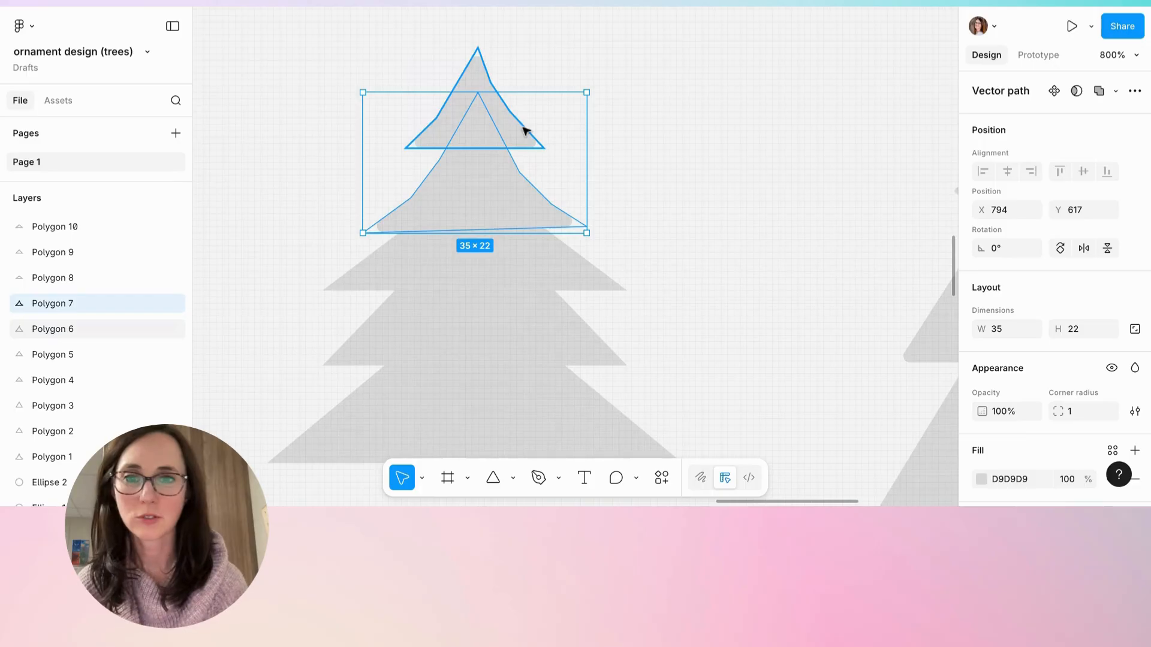
pyautogui.click(647, 133)
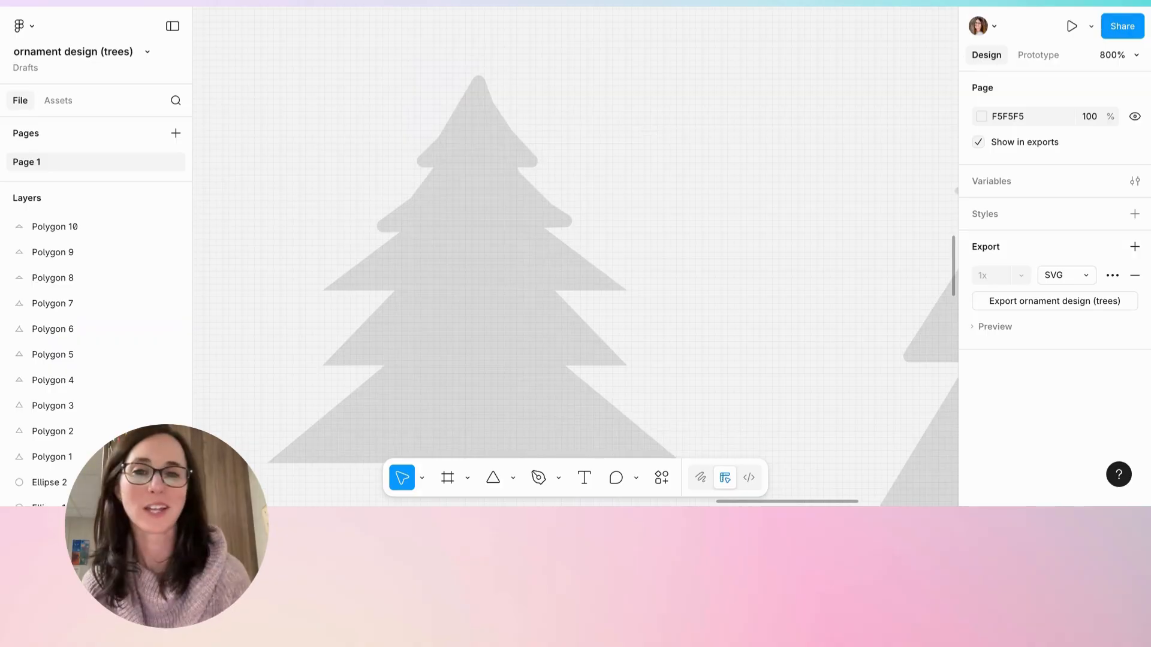
# Set the corner radius of the third tier's triangle to 1
pyautogui.scroll(-3, 655, 180)
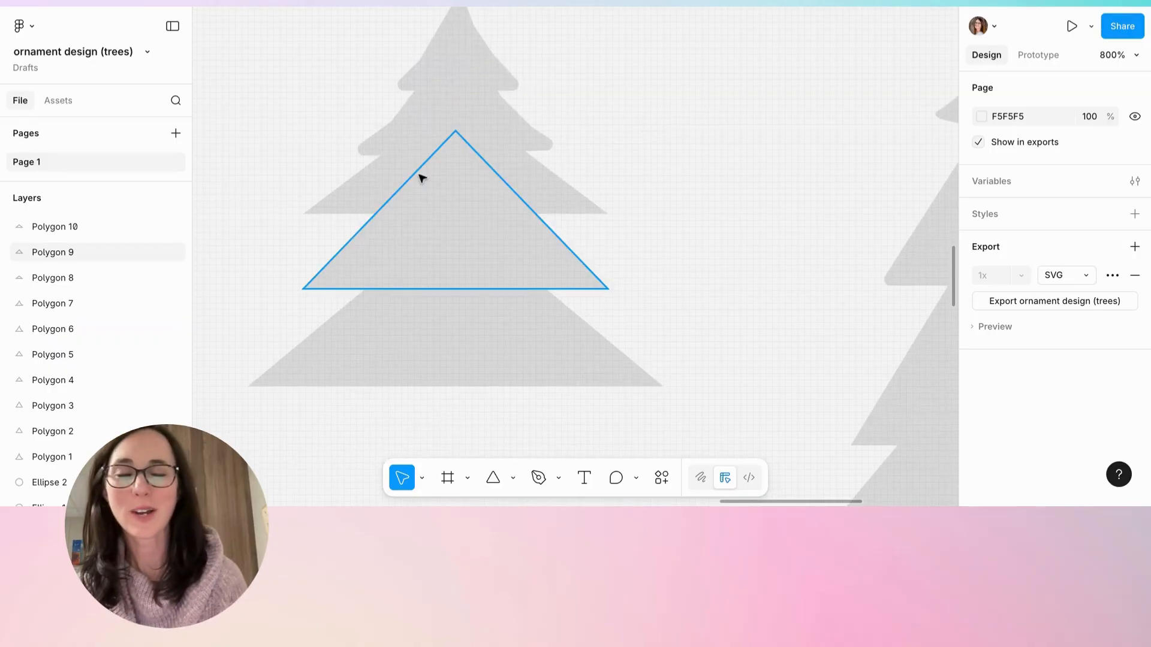
pyautogui.click(375, 184)
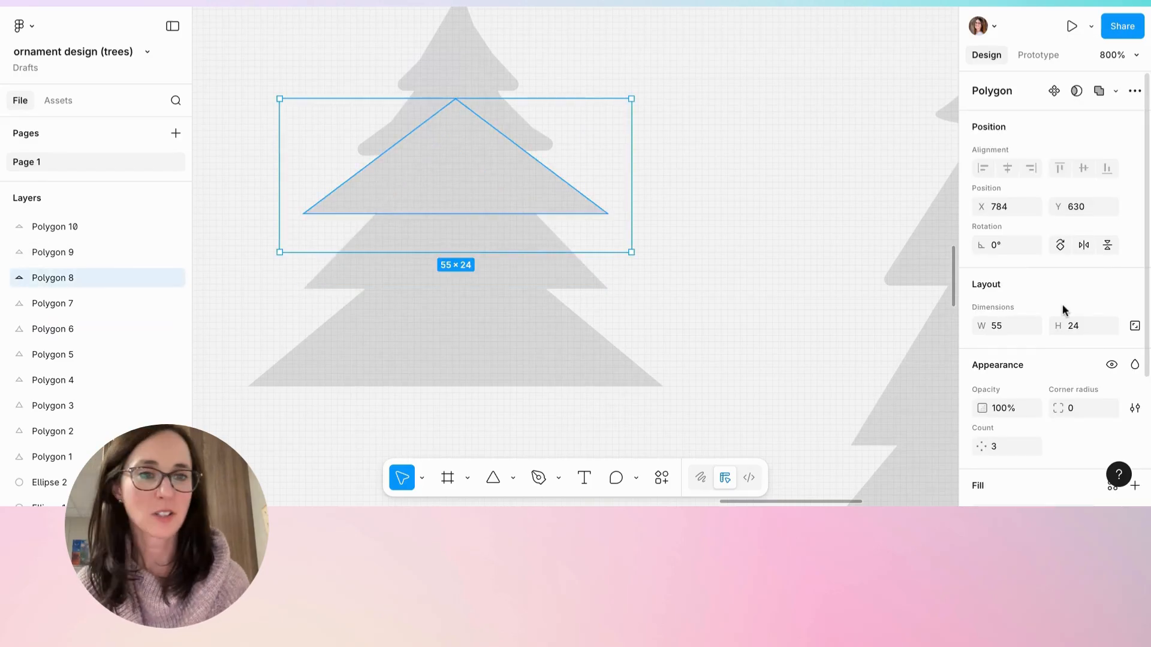
pyautogui.scroll(-3, 1062, 304)
pyautogui.click(1074, 283)
pyautogui.write('1')
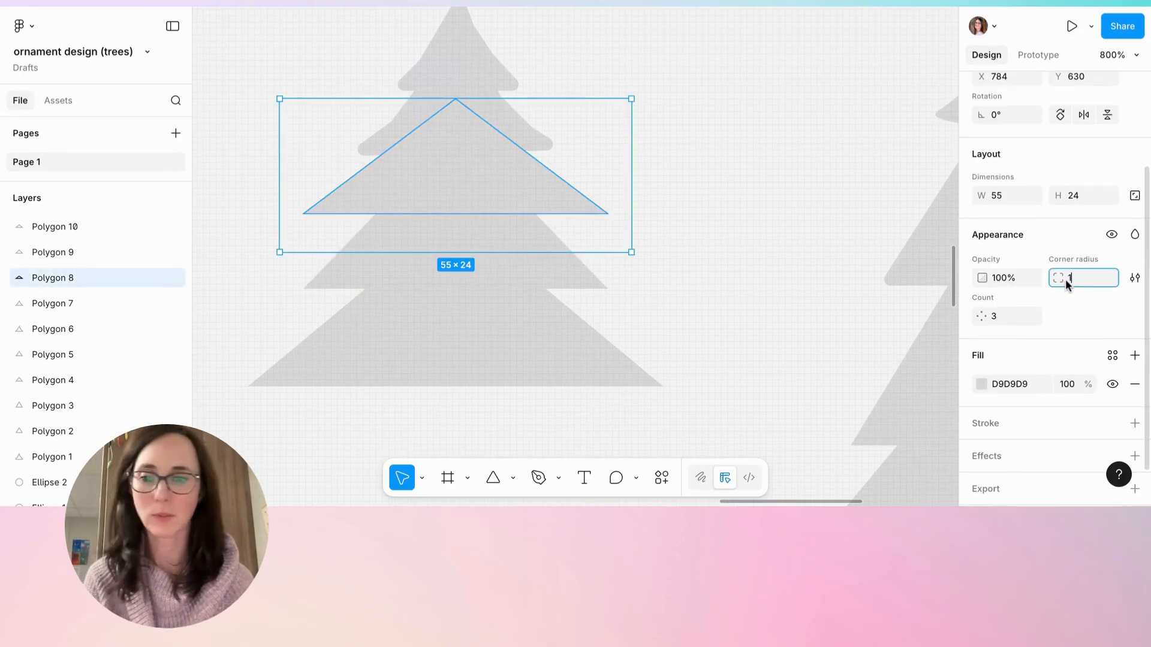
pyautogui.press('Return')
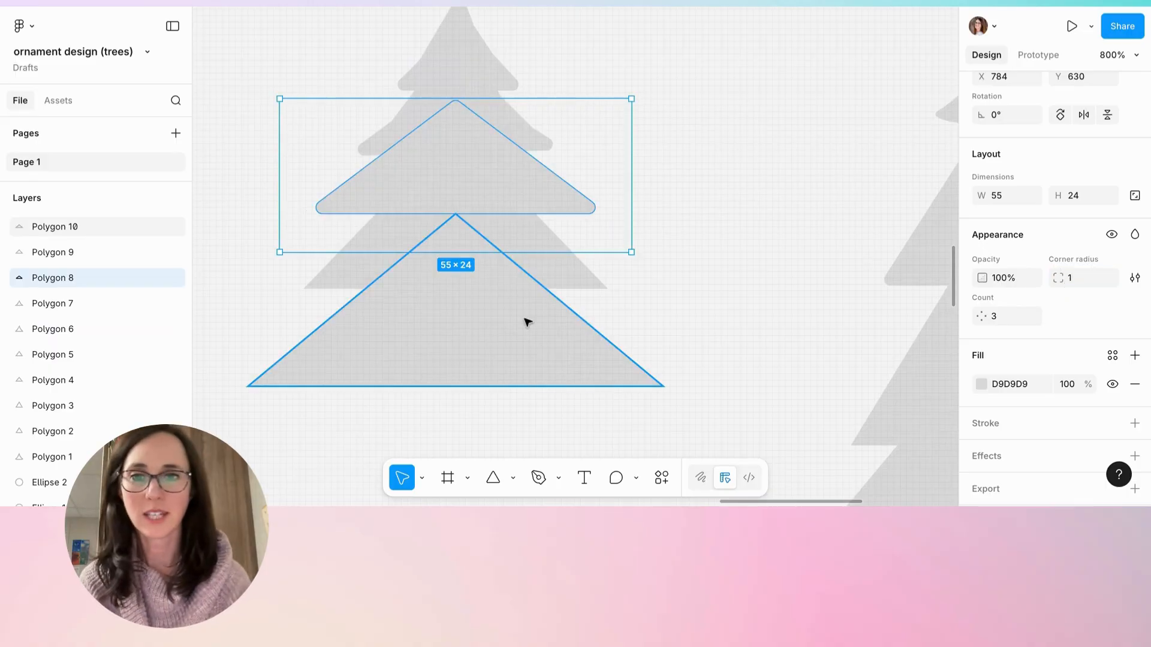
# Set the corner radius of both the fourth tier's and the bottom tier's triangles to 1
pyautogui.click(564, 270)
pyautogui.click(1070, 279)
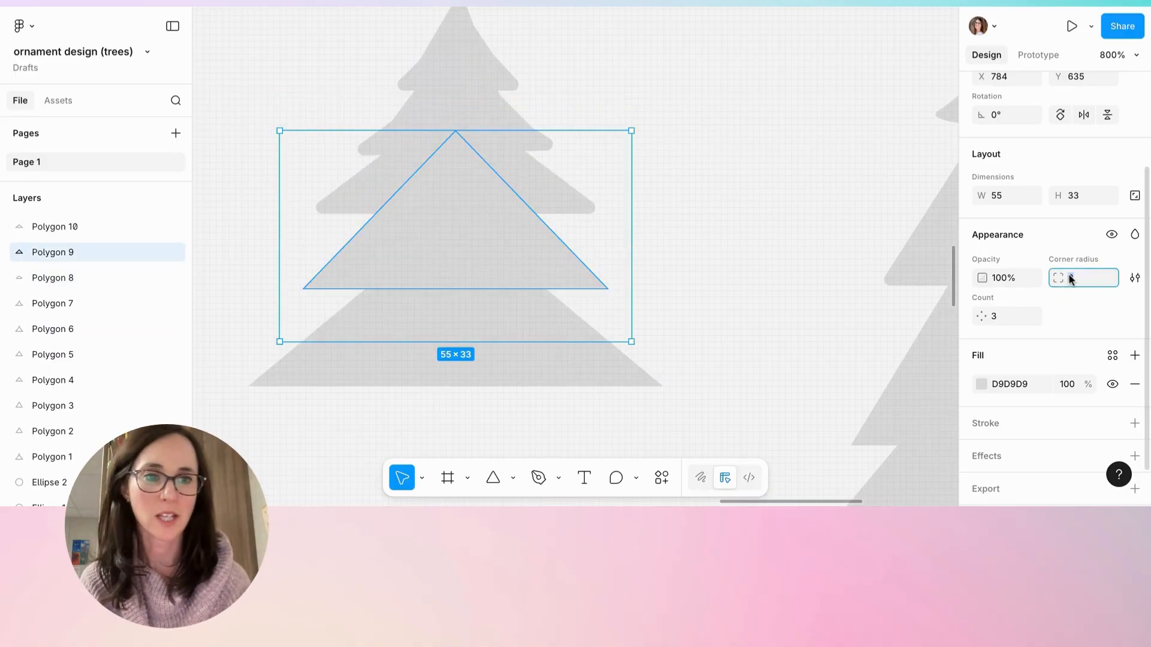
pyautogui.write('1')
pyautogui.press('Return')
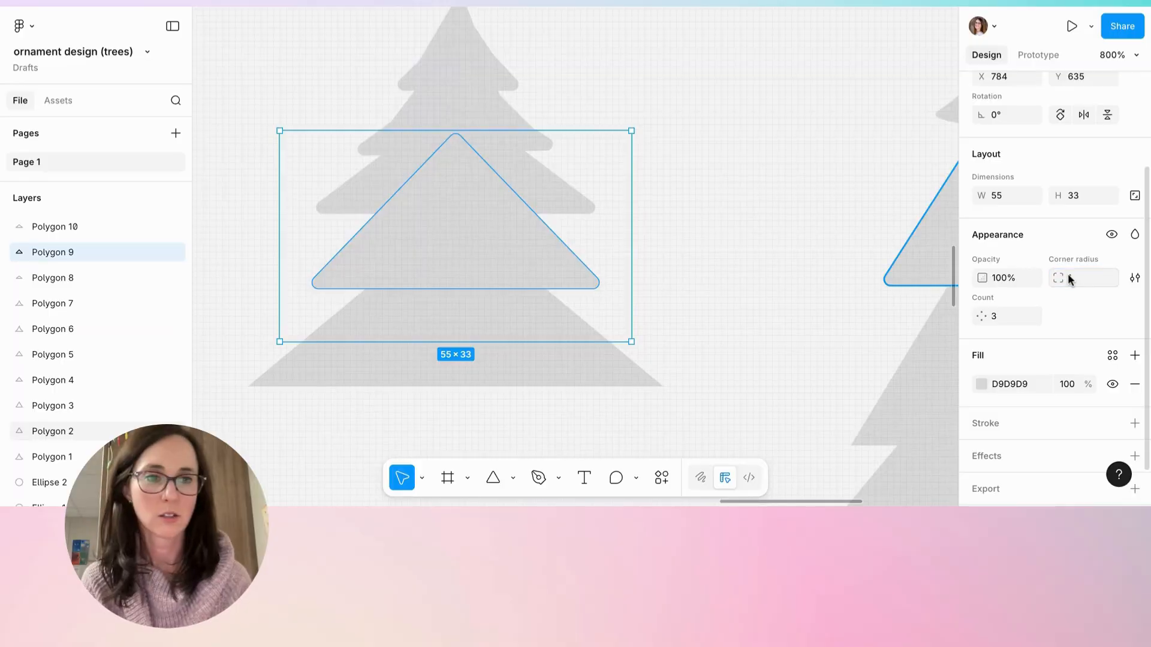
pyautogui.click(589, 375)
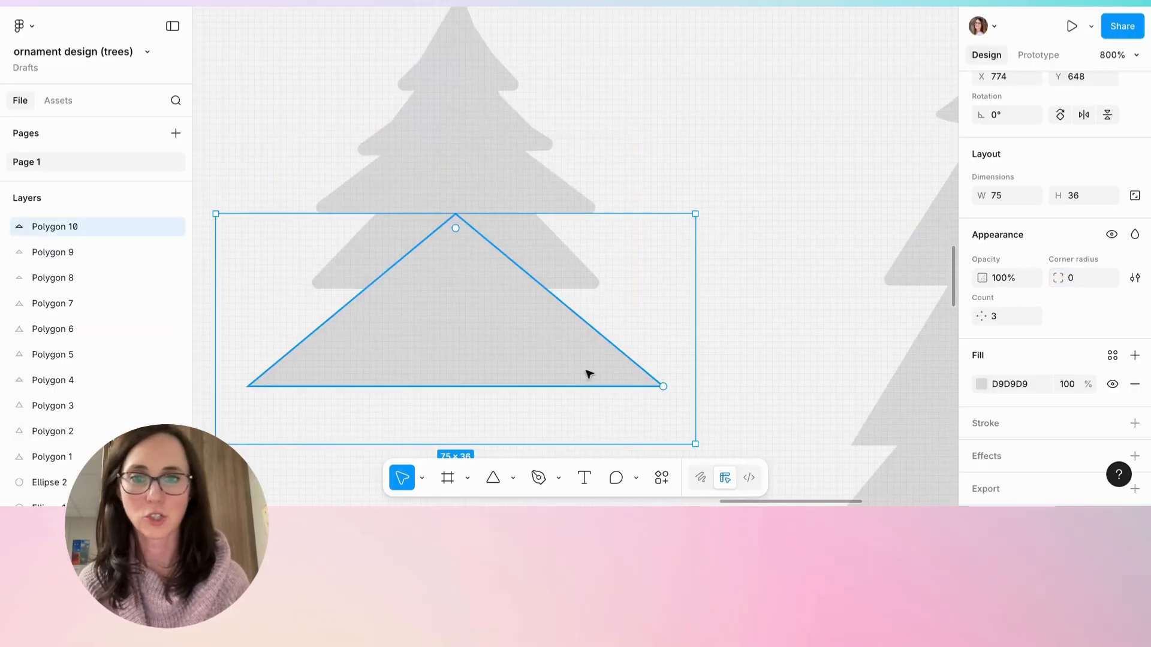
pyautogui.click(1064, 277)
pyautogui.write('1')
pyautogui.press('Return')
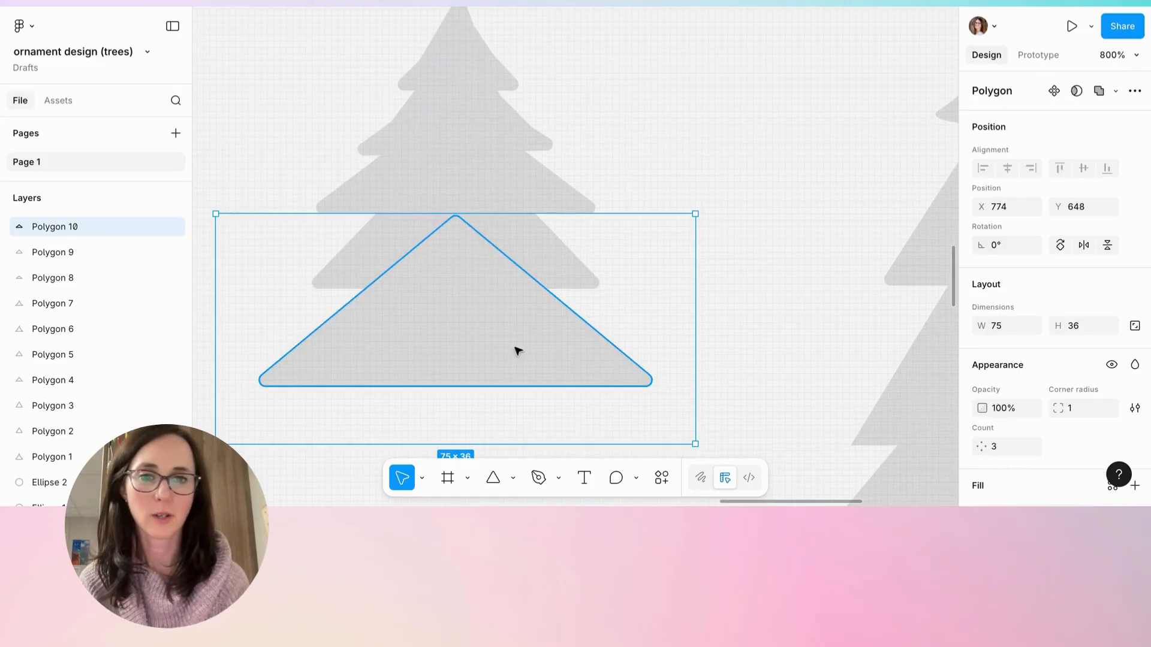
# Edit the fourth tier's vector path and pull its side midpoints down to bend the edges inward, the right one to X 826, Y 655
pyautogui.click(372, 249)
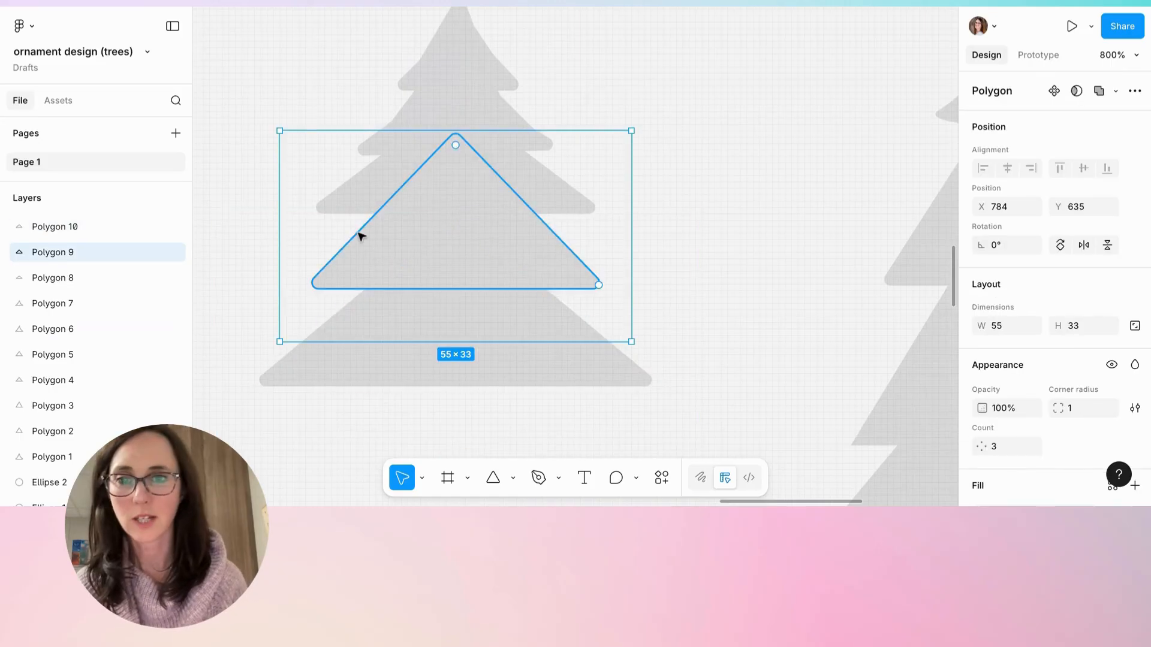
pyautogui.doubleClick(361, 236)
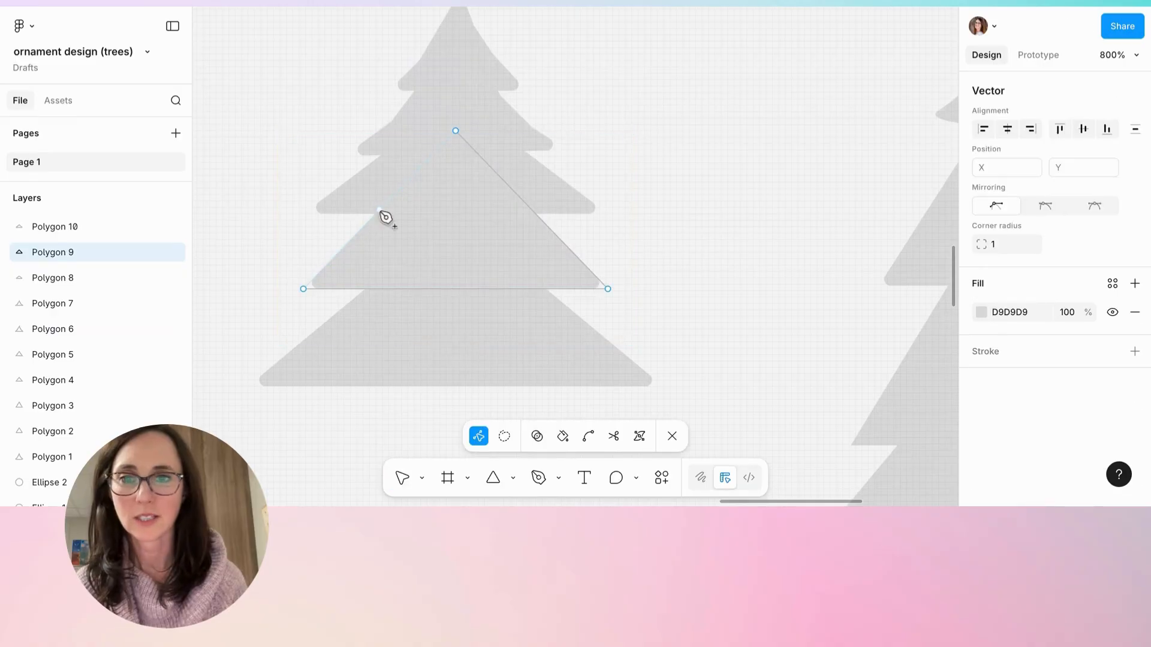
pyautogui.click(382, 214)
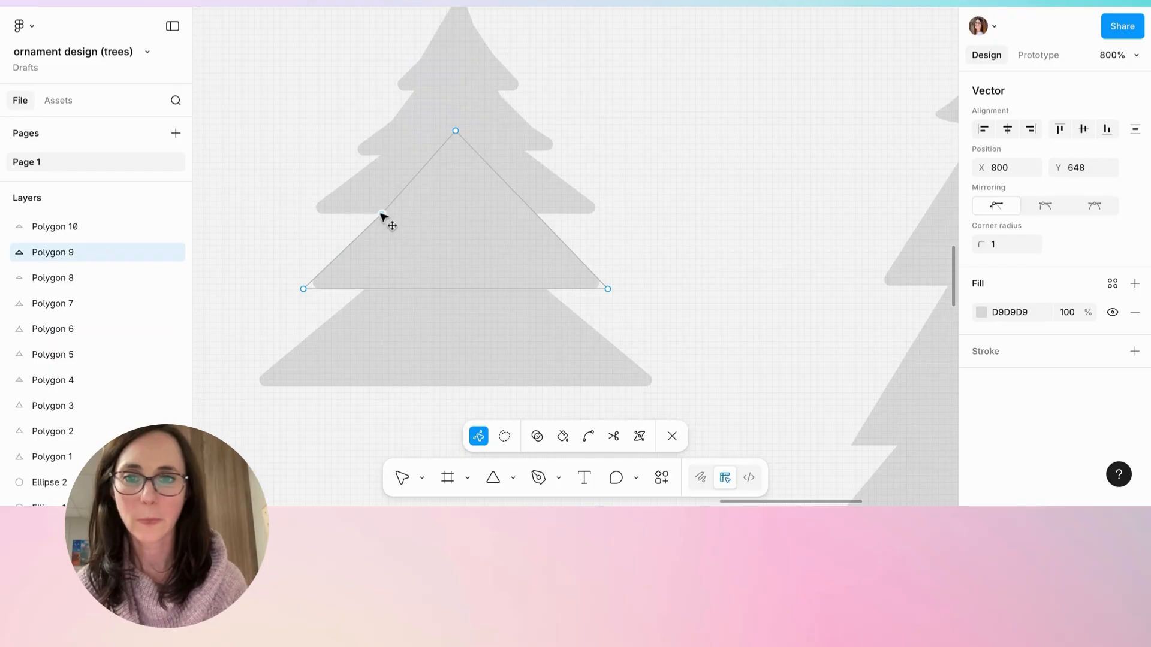
pyautogui.moveTo(382, 214); pyautogui.dragTo(353, 265)
pyautogui.click(550, 228)
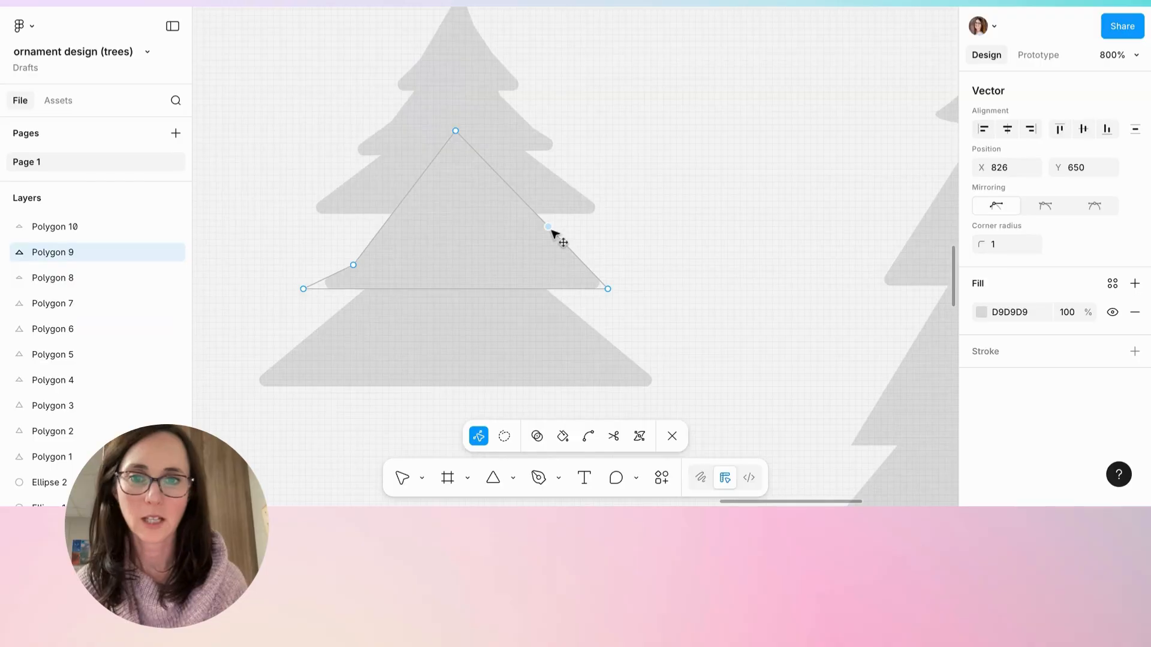
pyautogui.moveTo(552, 232); pyautogui.dragTo(552, 265)
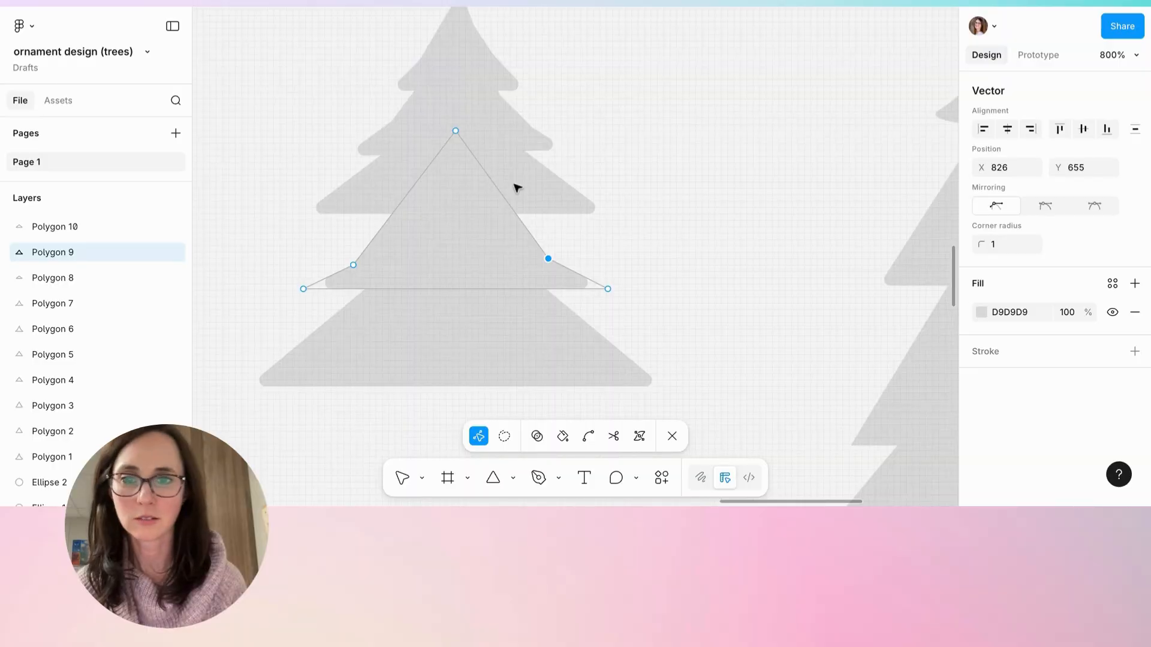
# Move the fourth tier's lower left corner to X 783.5, Y 663 and its lower right corner to X 842.5, Y 665.5
pyautogui.moveTo(304, 288); pyautogui.dragTo(279, 310)
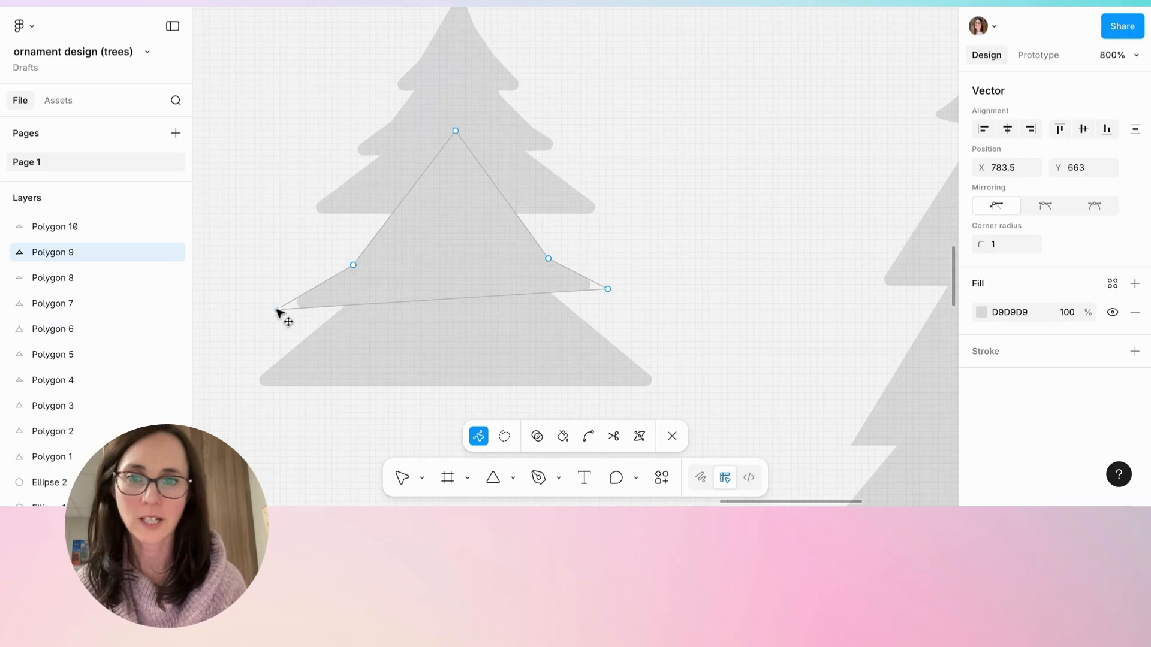
pyautogui.moveTo(608, 288); pyautogui.dragTo(654, 326)
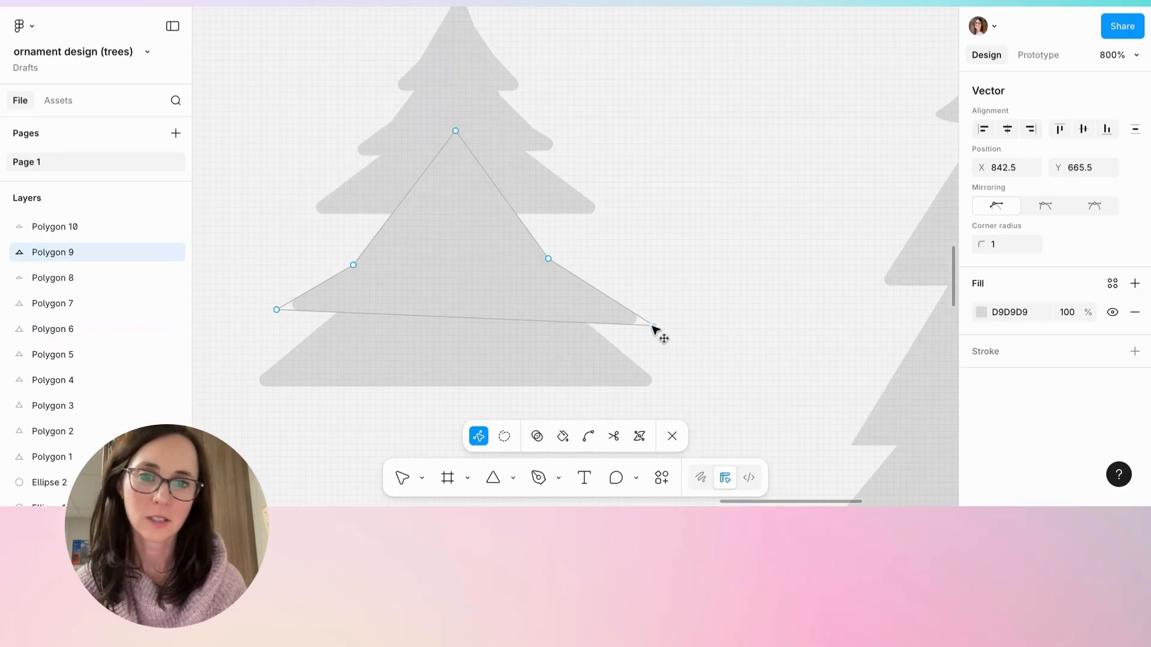
pyautogui.press('Escape')
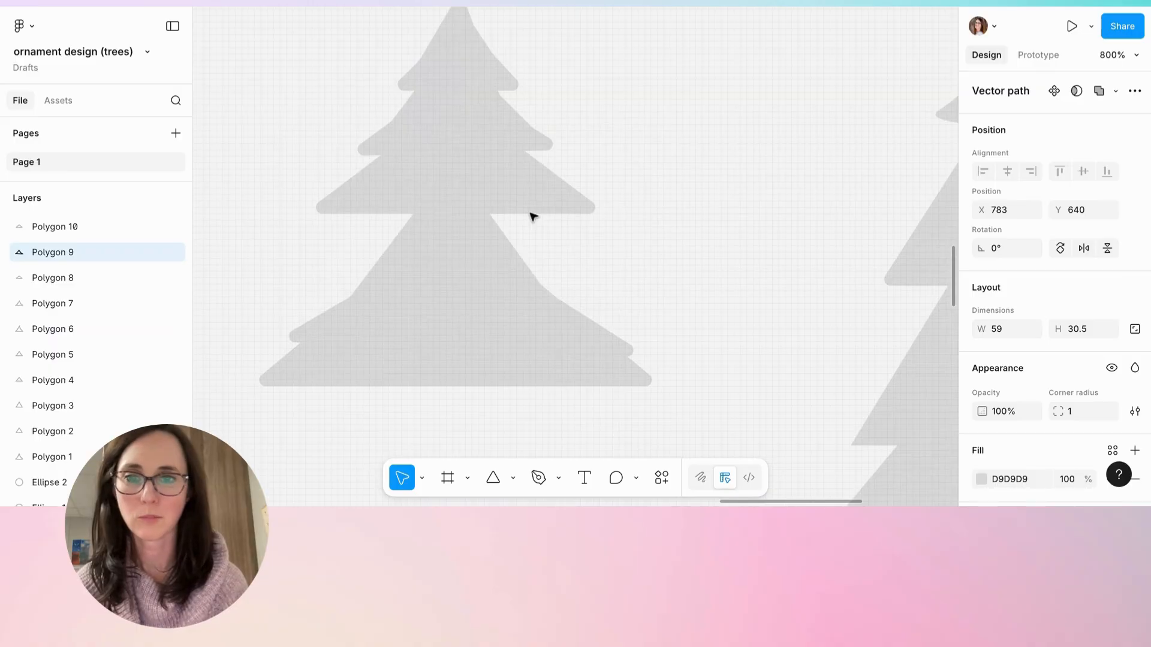
pyautogui.hotkey('ctrl', 'z')
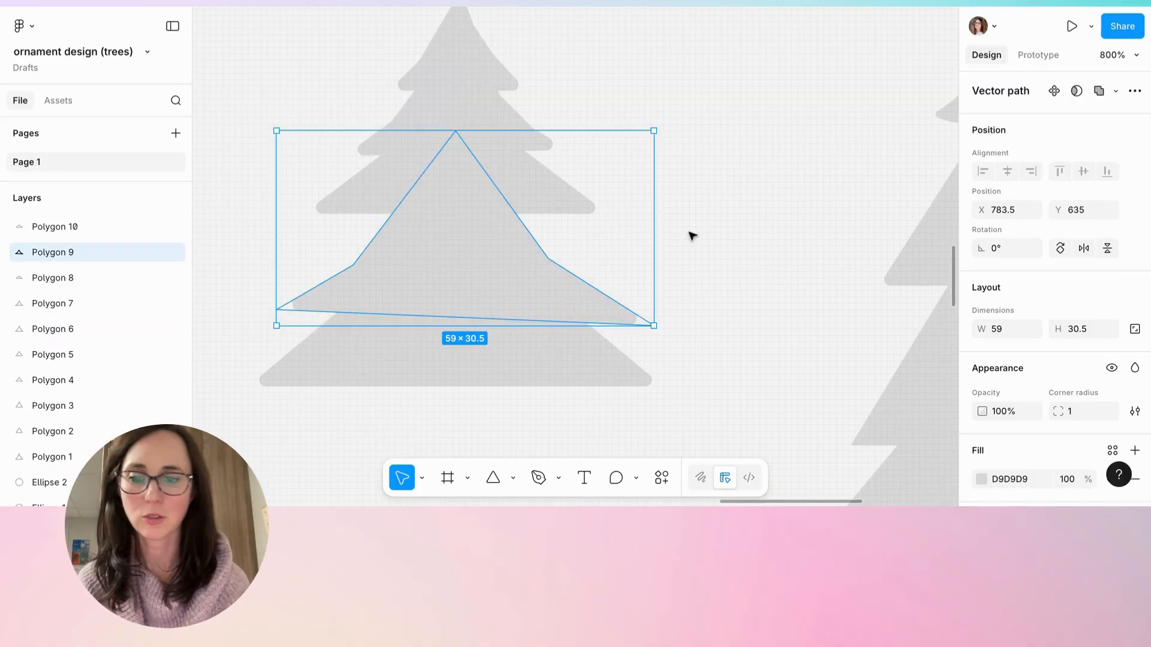
# Respace the upper tiers by lowering the third, moving the second to X 793, Y 622 and the top one to X 799, Y 618
pyautogui.click(378, 180)
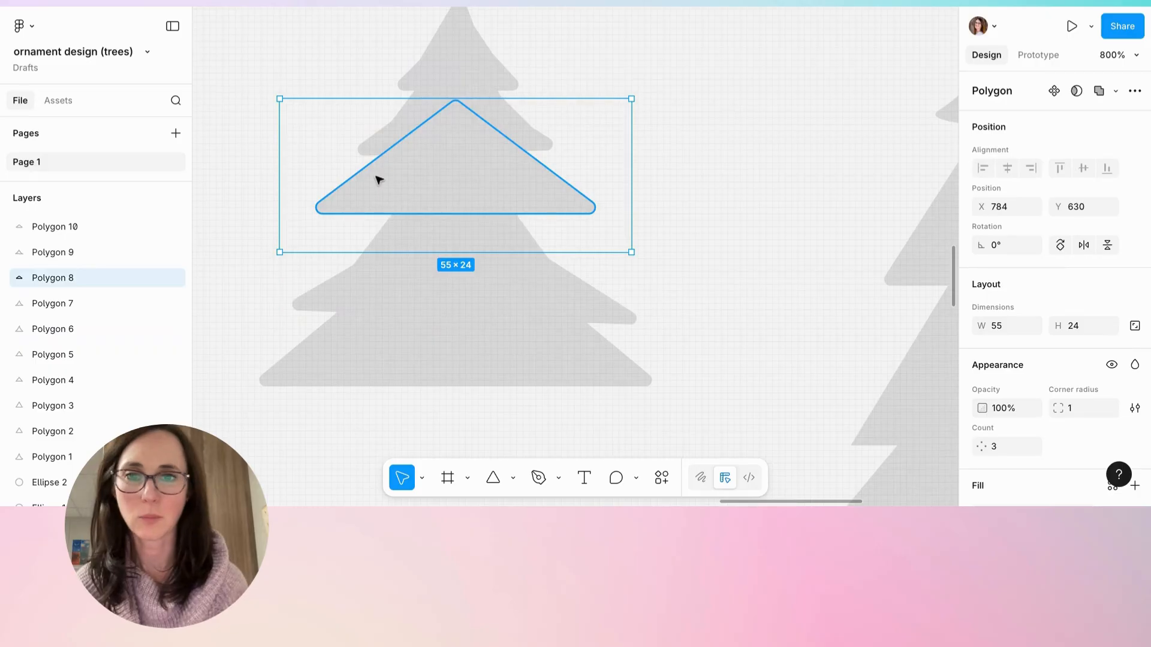
pyautogui.click(412, 160)
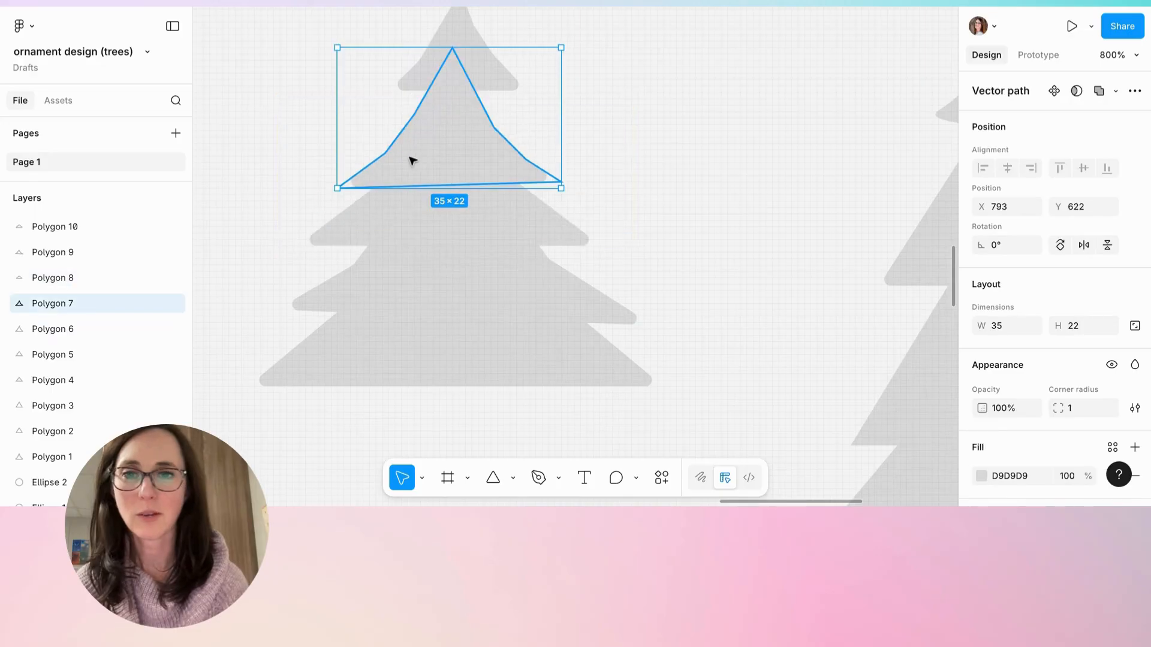
pyautogui.click(601, 71)
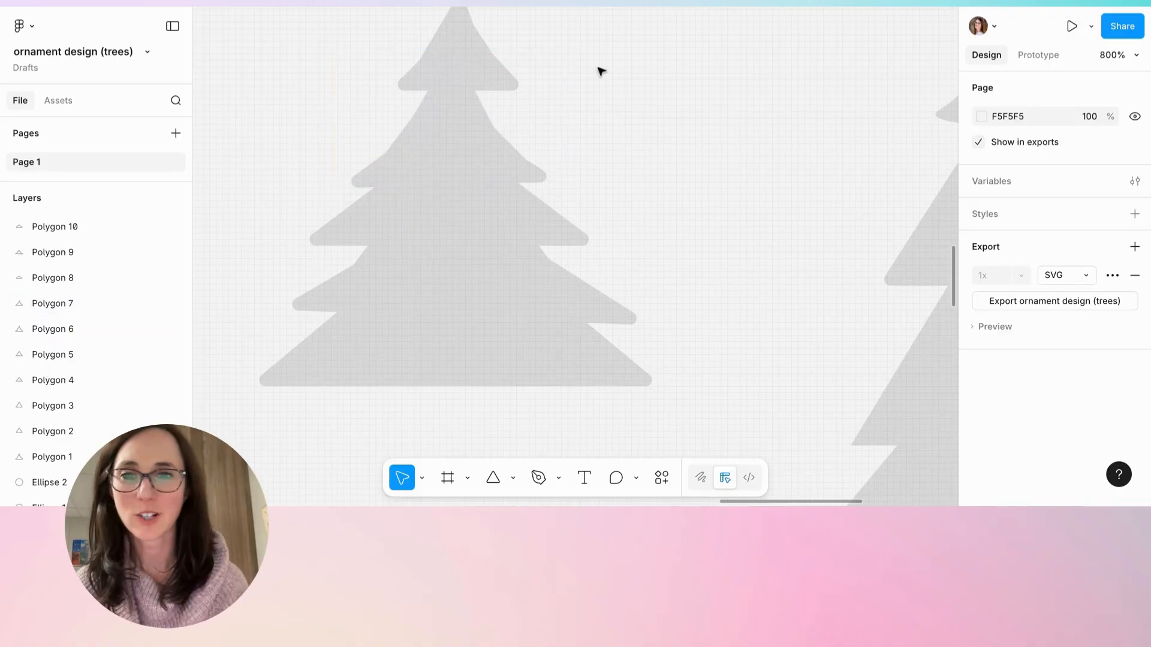
pyautogui.moveTo(454, 48); pyautogui.dragTo(442, 67)
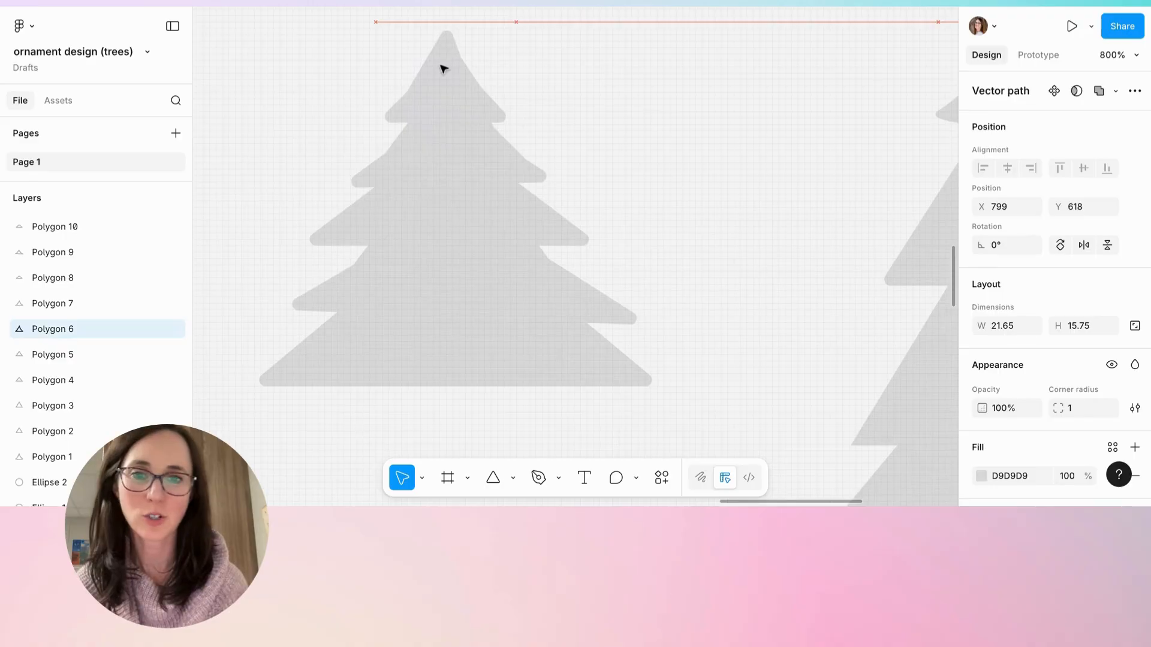
pyautogui.click(608, 113)
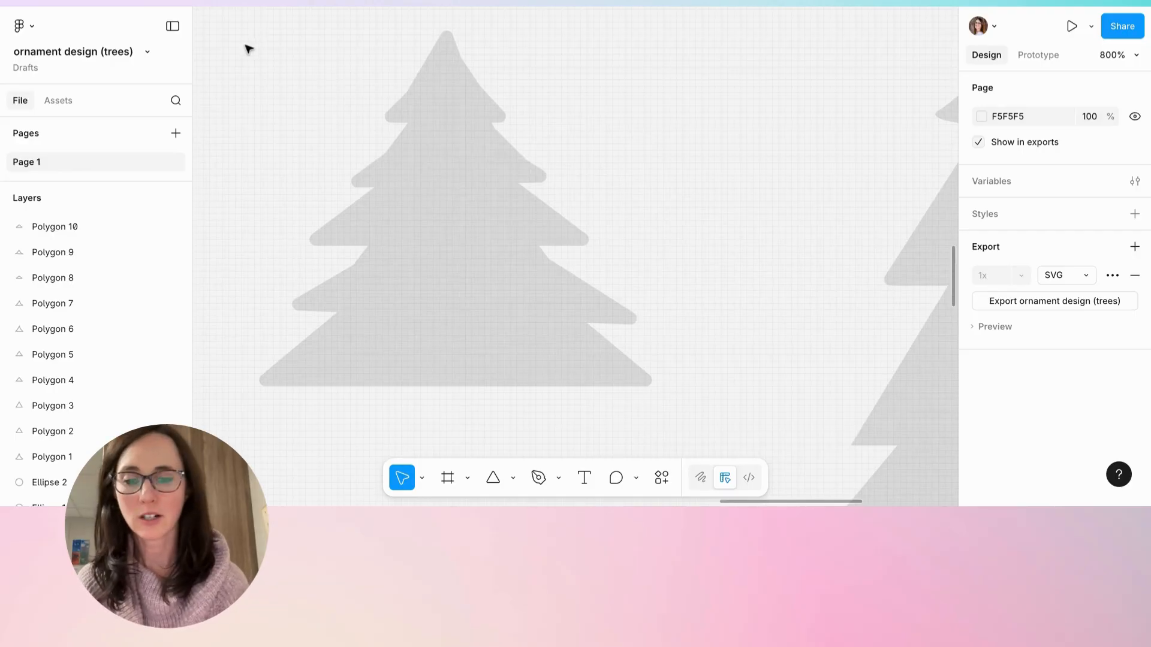
# Try merging the five tiers with Union and shifting the combined tree, undo the shift, and ungroup the union
pyautogui.moveTo(257, 30); pyautogui.dragTo(632, 384)
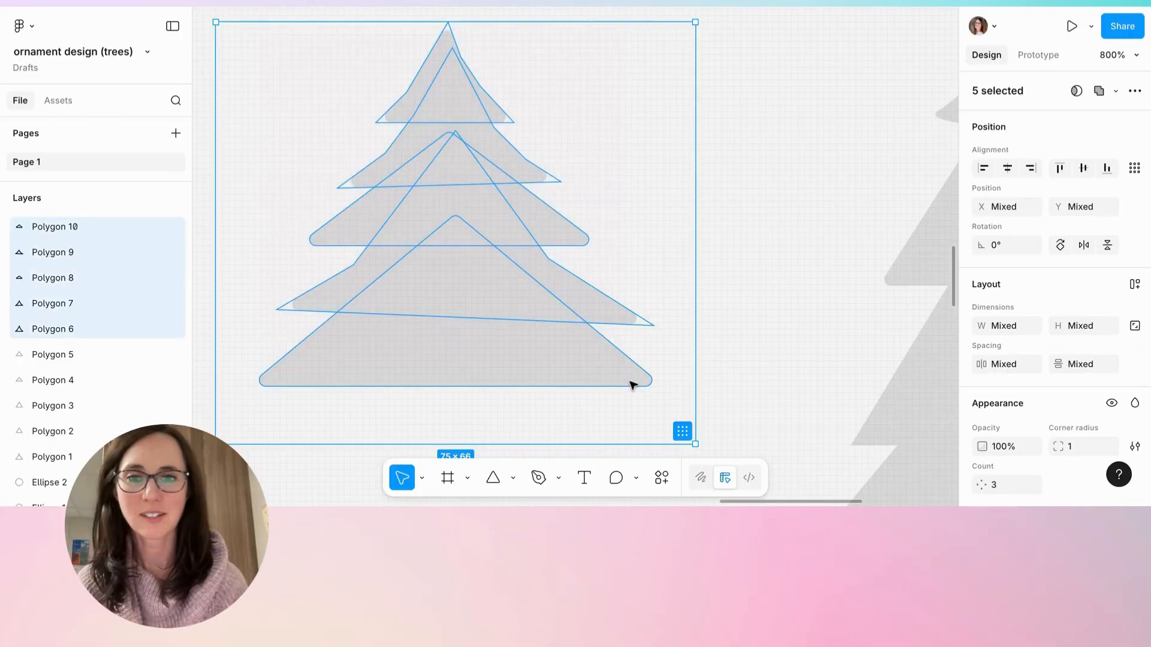
pyautogui.click(1098, 91)
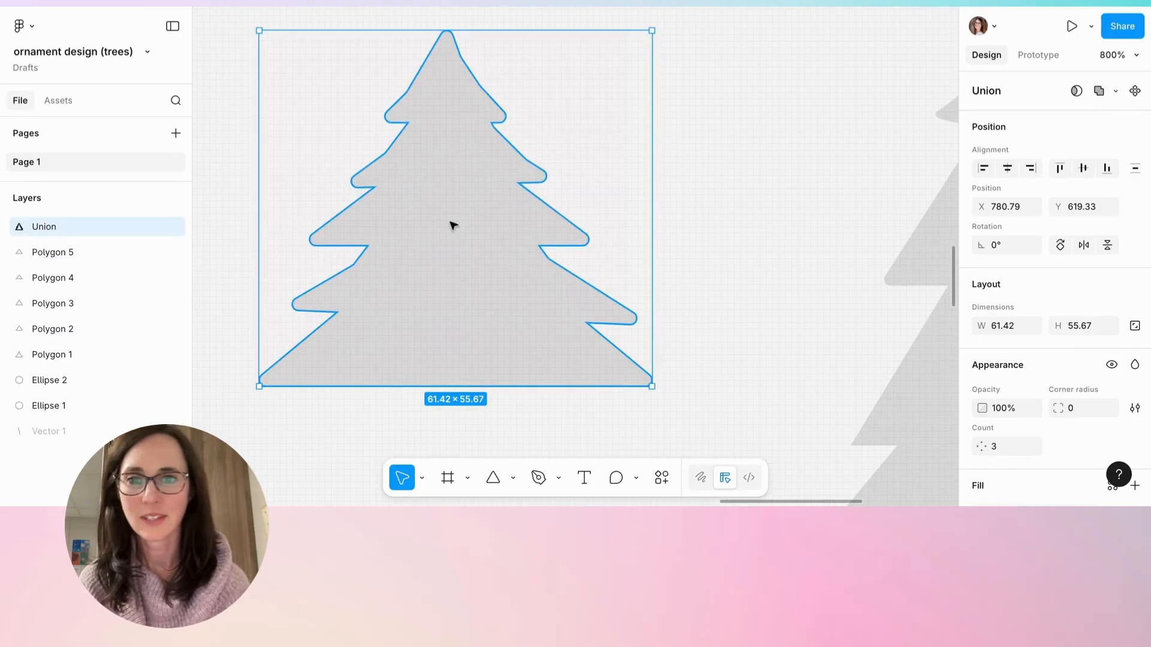
pyautogui.moveTo(453, 225); pyautogui.dragTo(430, 242)
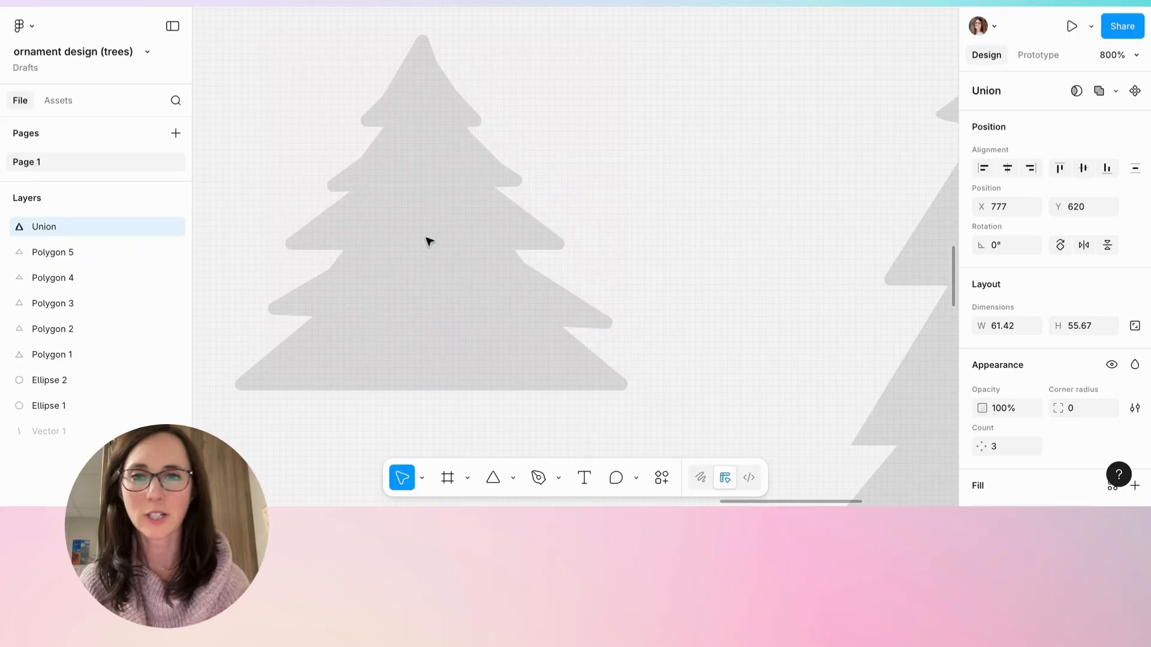
pyautogui.moveTo(429, 242); pyautogui.dragTo(455, 228)
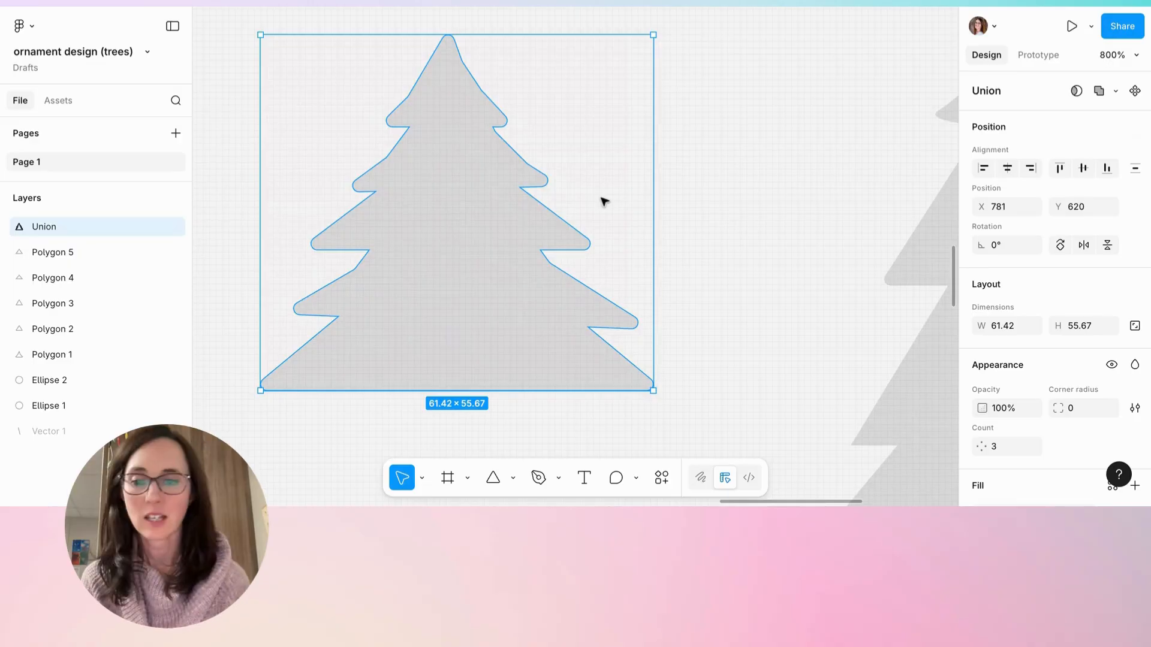
pyautogui.hotkey('ctrl', 'z')
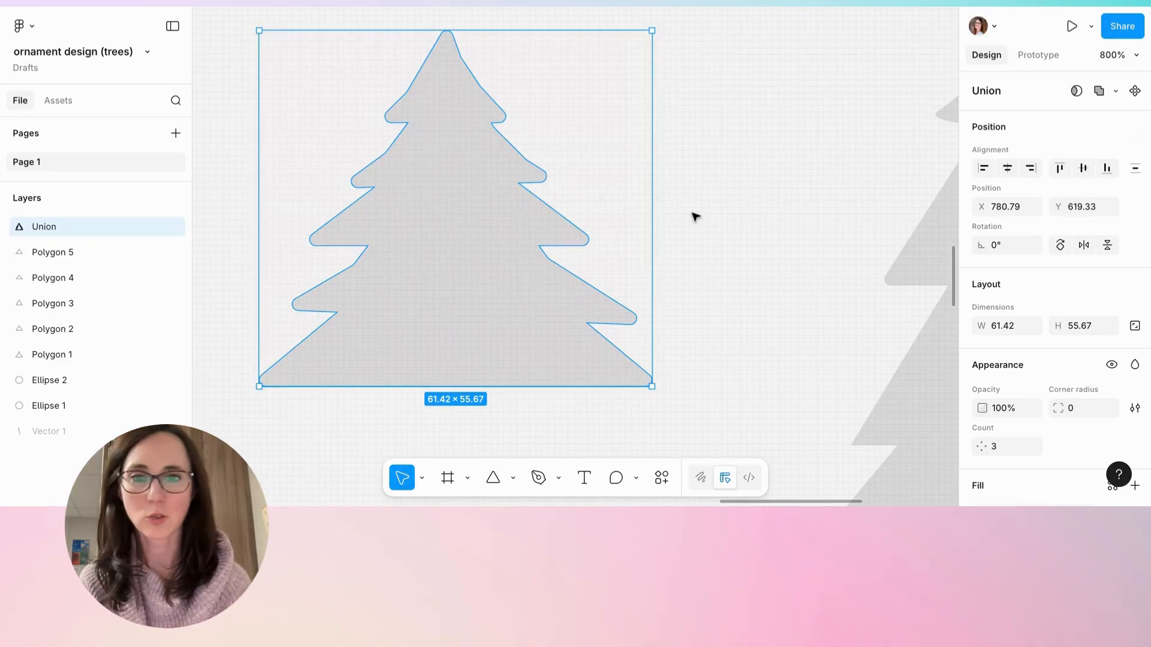
pyautogui.hotkey('ctrl', 'shift', 'g')
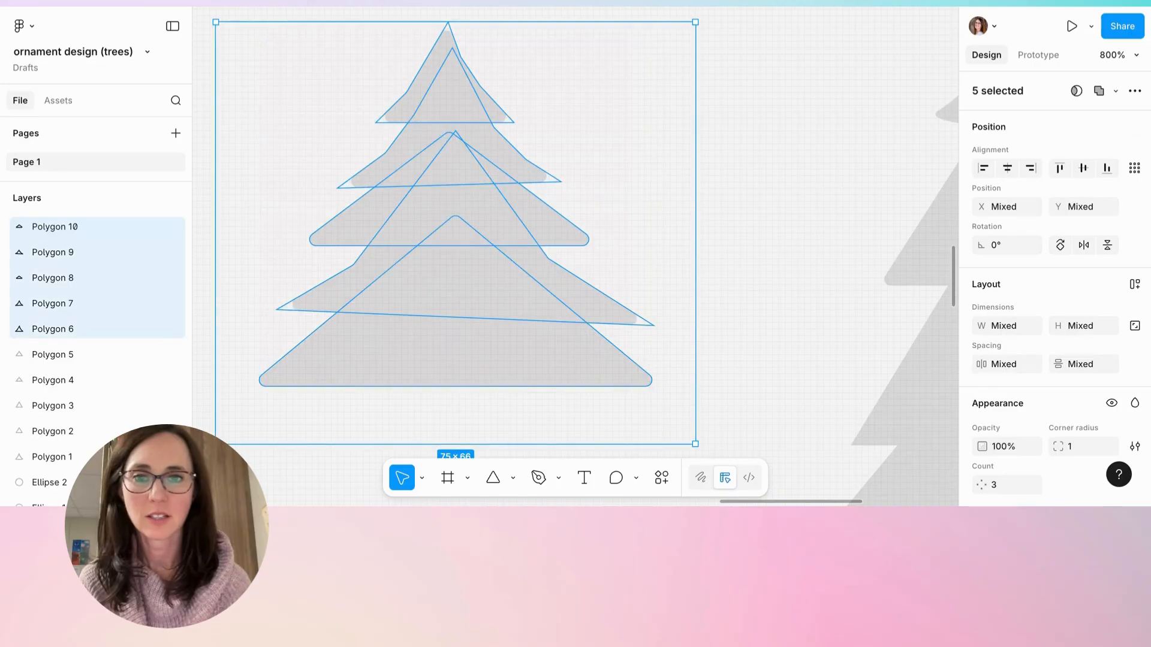
pyautogui.click(617, 116)
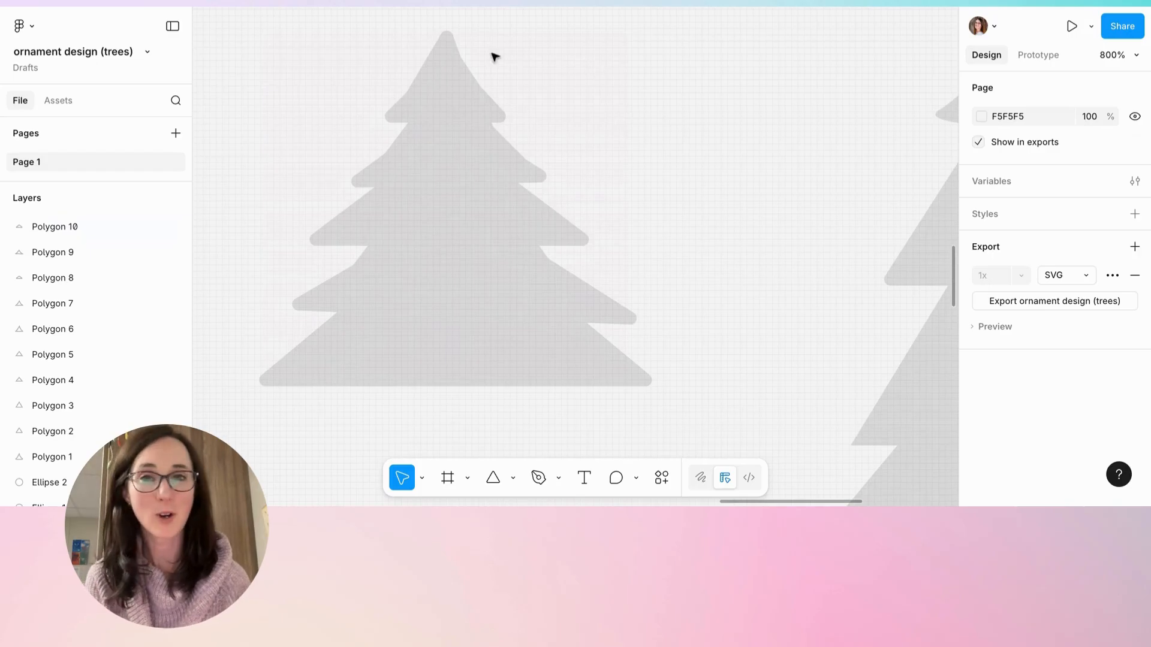
# Select the five tiers of the tree from top to bottom and combine them into one shape with Union
pyautogui.click(421, 103)
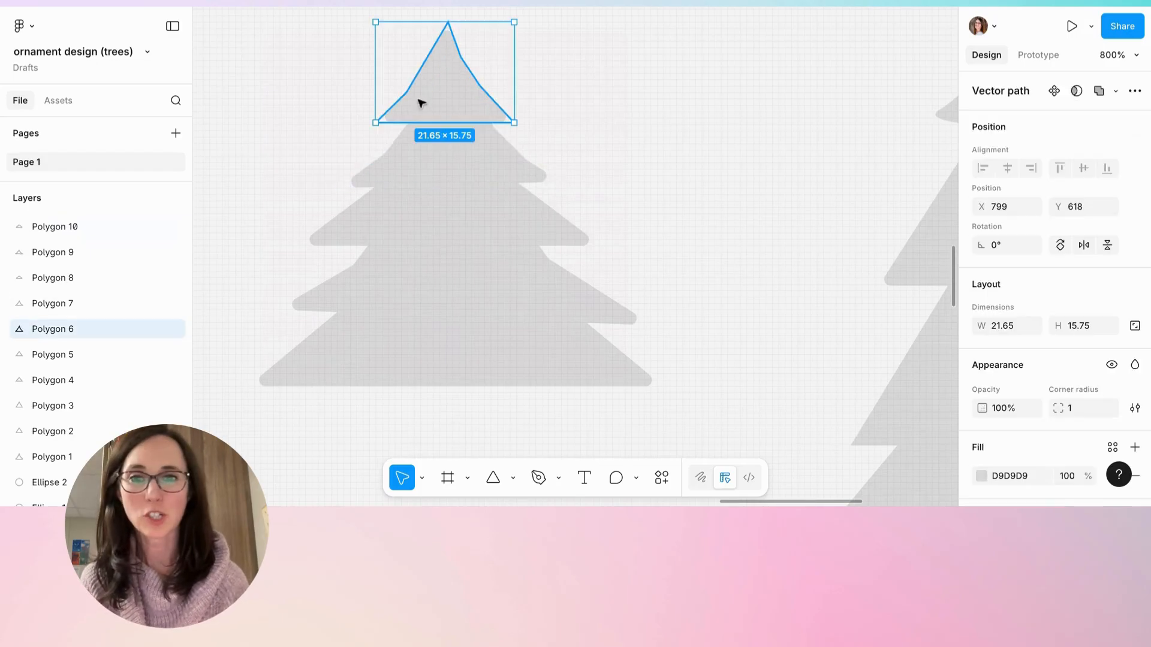
pyautogui.keyDown('shift'); pyautogui.click(404, 158); pyautogui.keyUp('shift')
pyautogui.keyDown('shift'); pyautogui.click(386, 215); pyautogui.keyUp('shift')
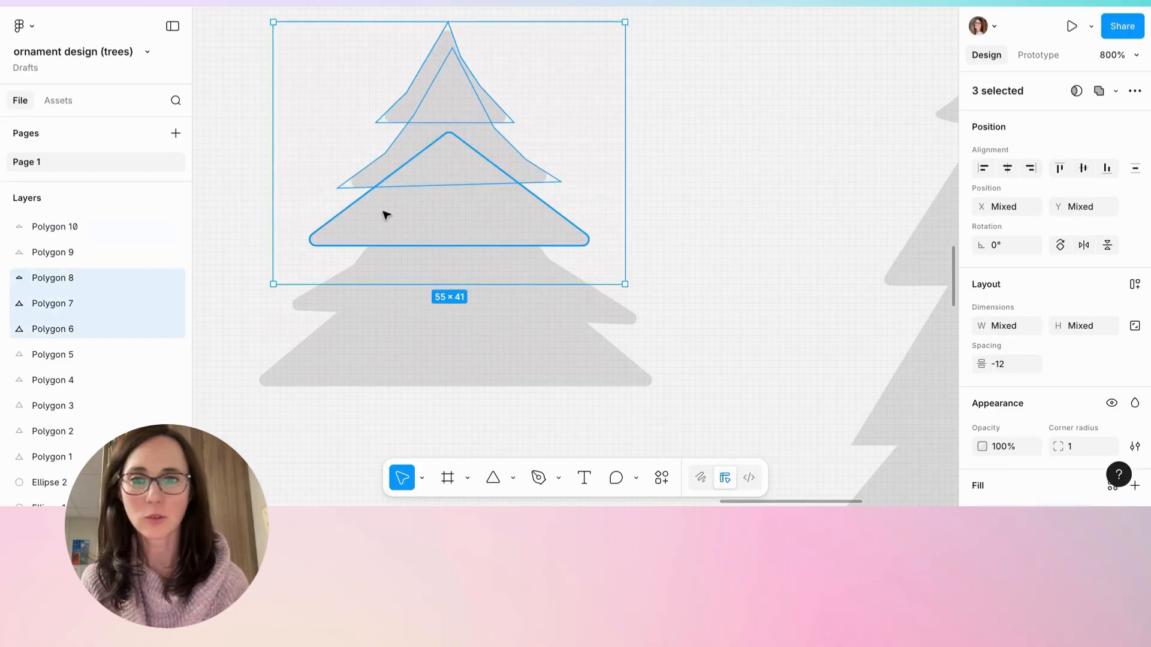
pyautogui.keyDown('shift'); pyautogui.click(374, 282); pyautogui.keyUp('shift')
pyautogui.keyDown('shift'); pyautogui.click(363, 351); pyautogui.keyUp('shift')
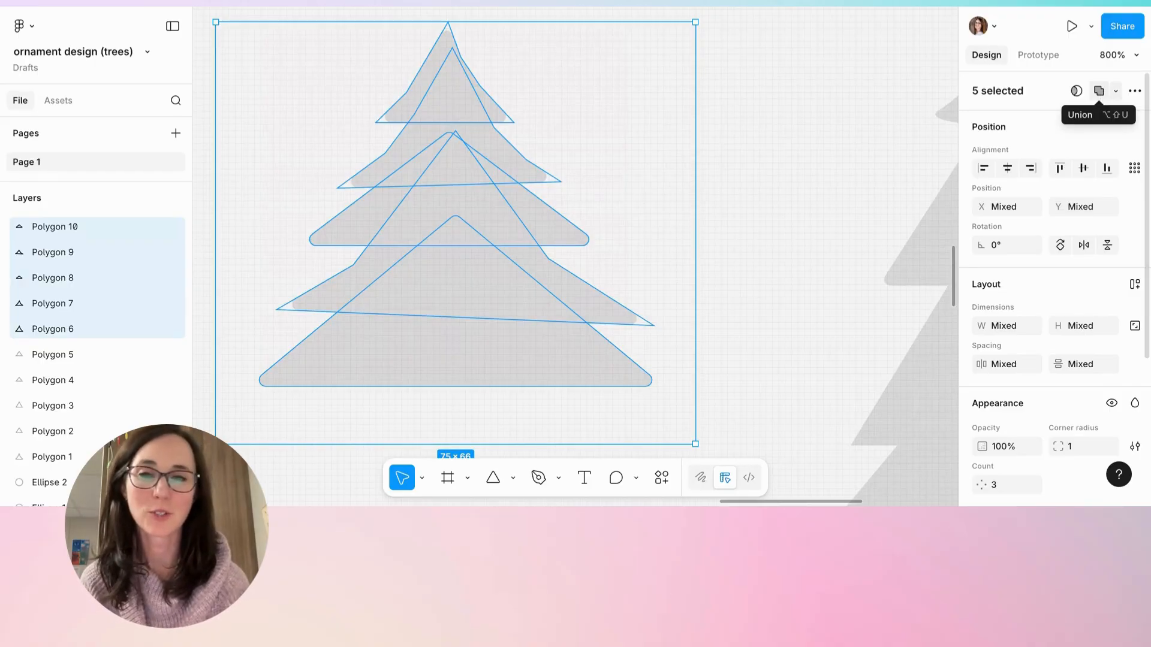
pyautogui.click(1099, 90)
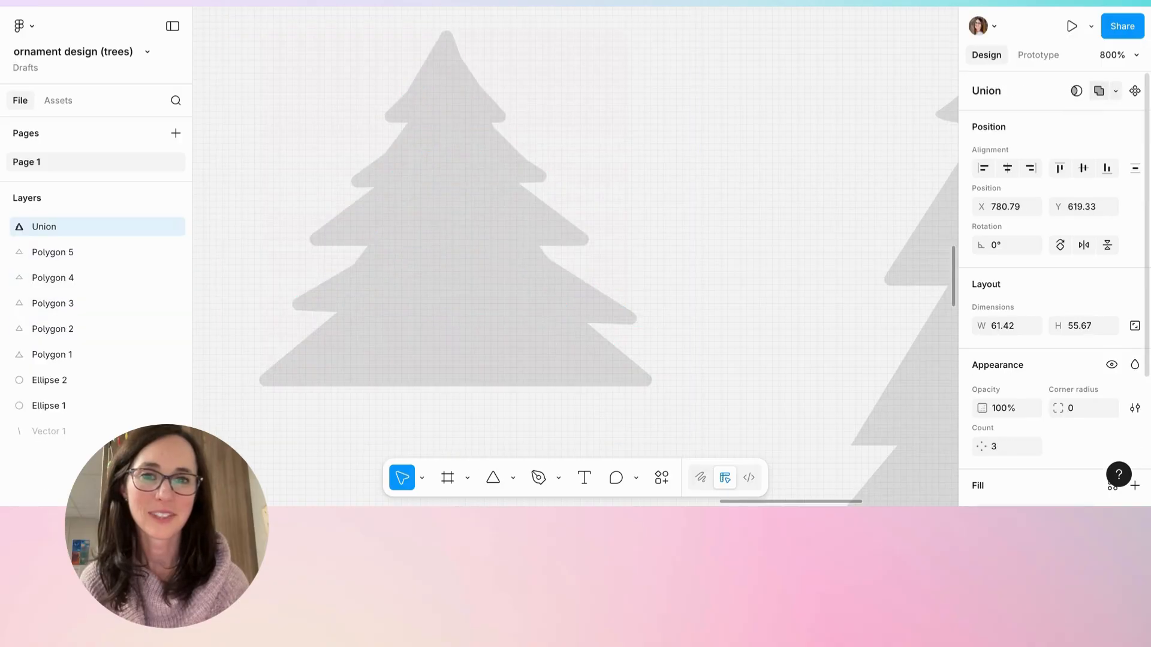